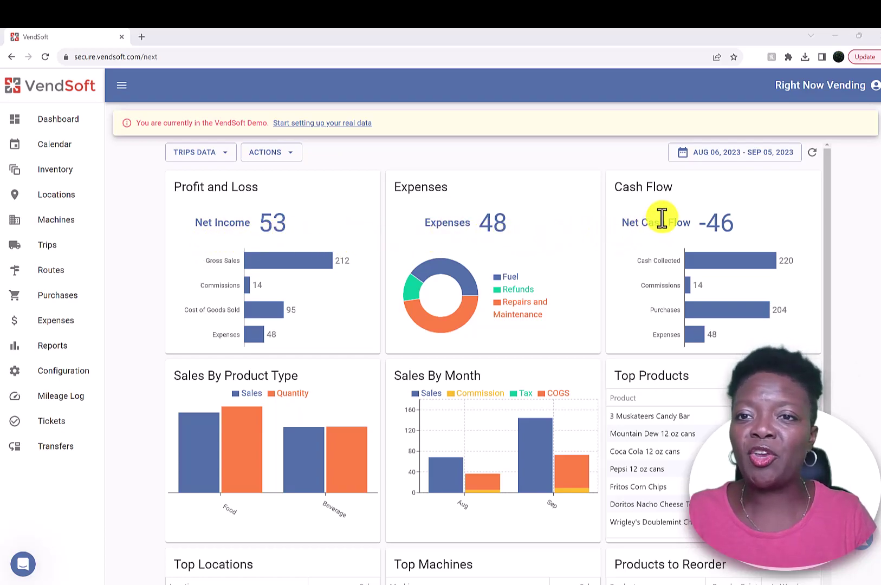
Review the dashboard's sales by product type and sales by month charts, and view the September 2023 calendar
scroll(436, 369, down, 3)
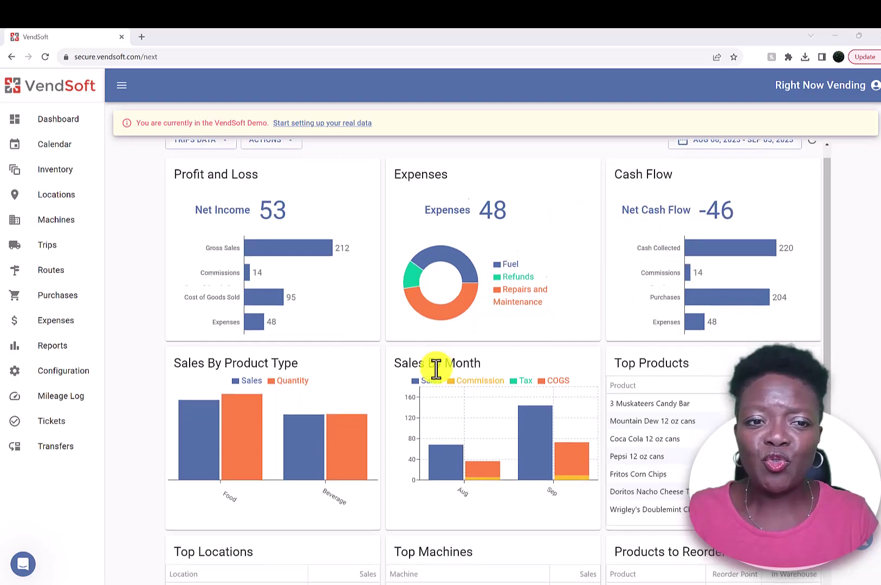
mouse_move(201, 366)
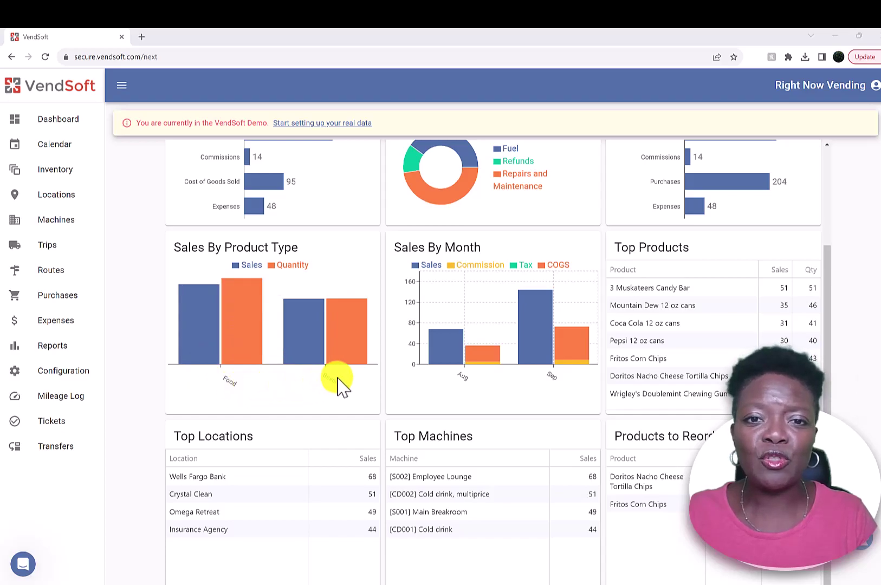
mouse_move(446, 333)
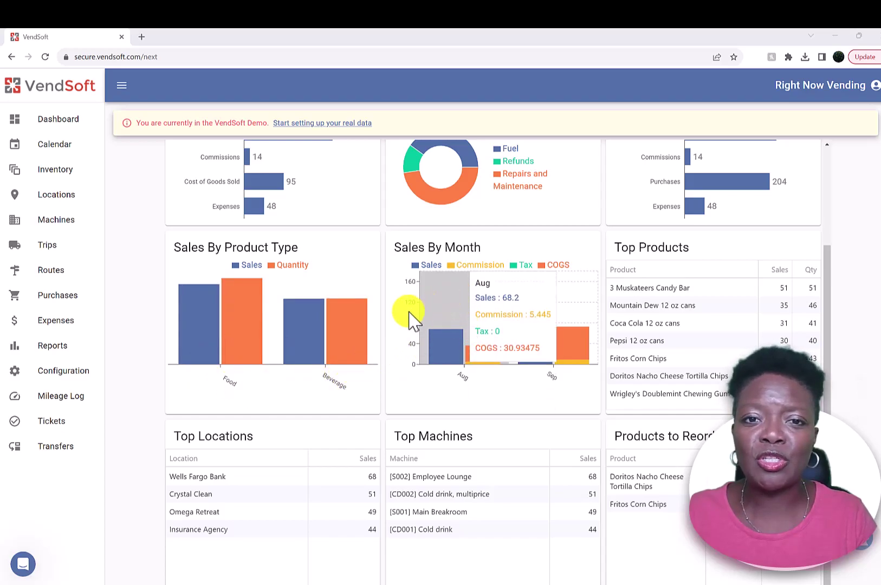
mouse_move(573, 342)
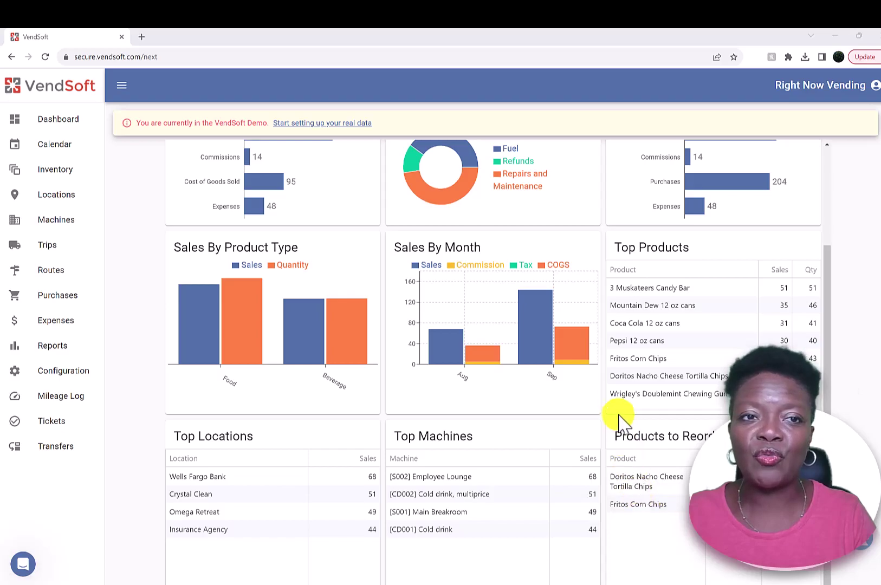
click(56, 147)
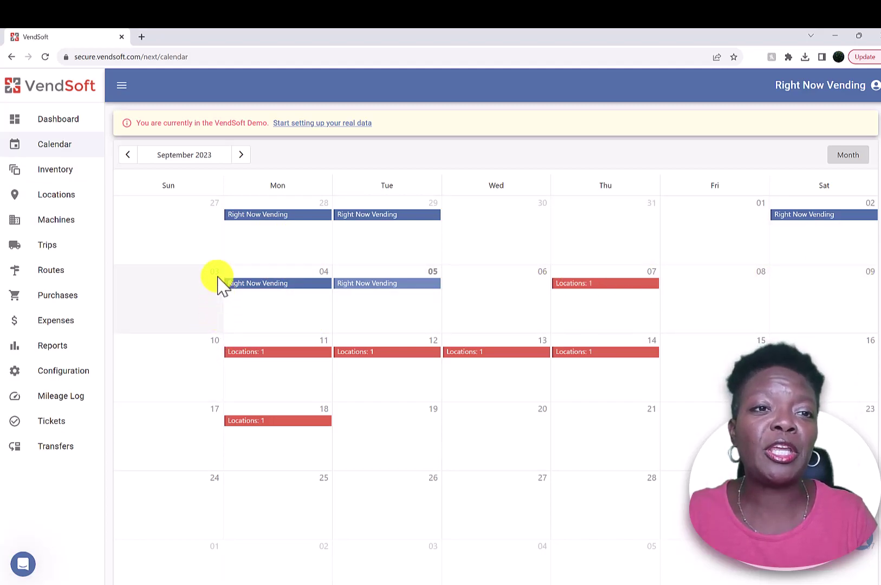
Open the details of the 3 Muskateers Candy Bar product from the inventory
click(70, 178)
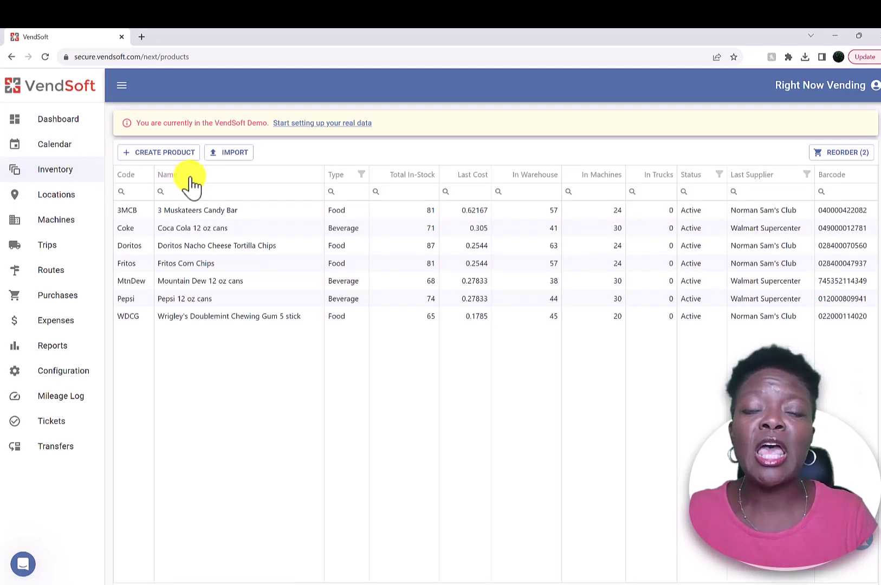
click(198, 211)
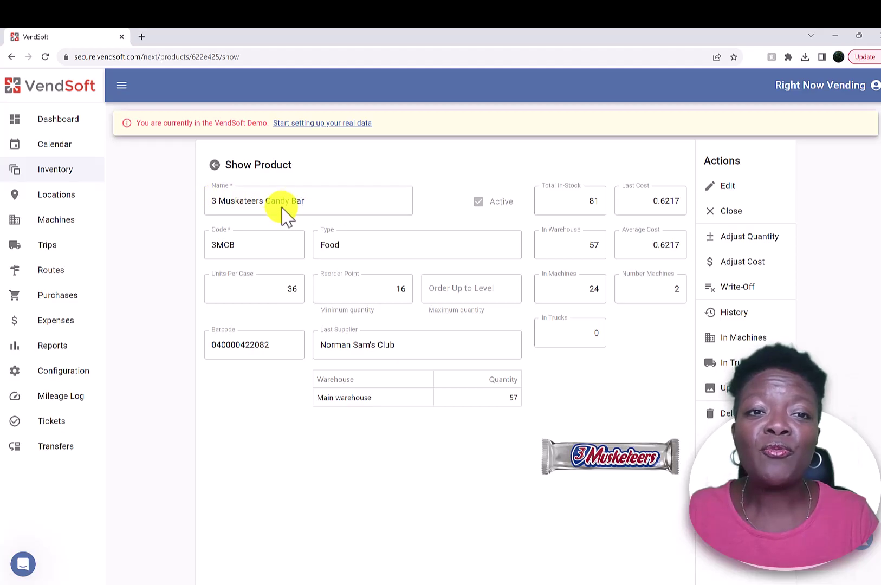
double_click(304, 202)
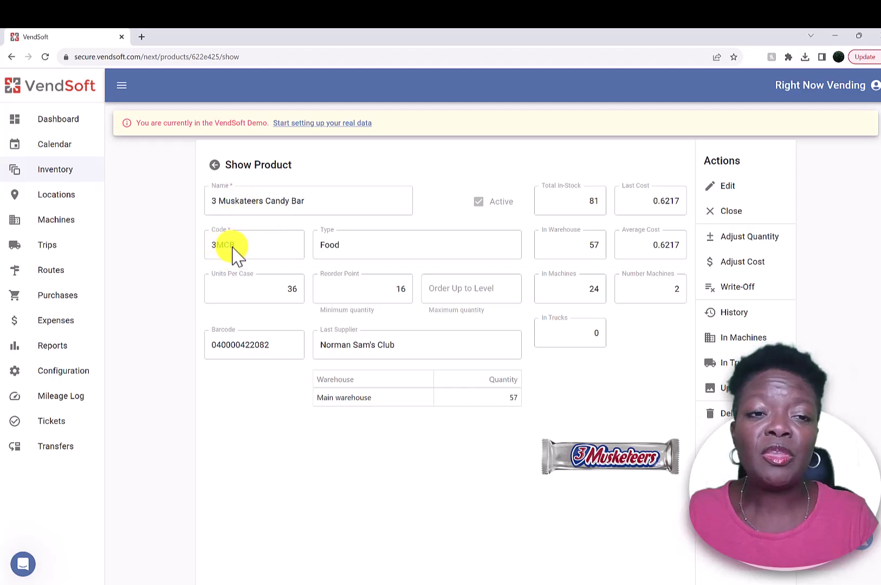
Edit the product and replace its code with the copied product name, 3 Muskateers Candy Bar
click(724, 196)
drag(321, 203, 198, 212)
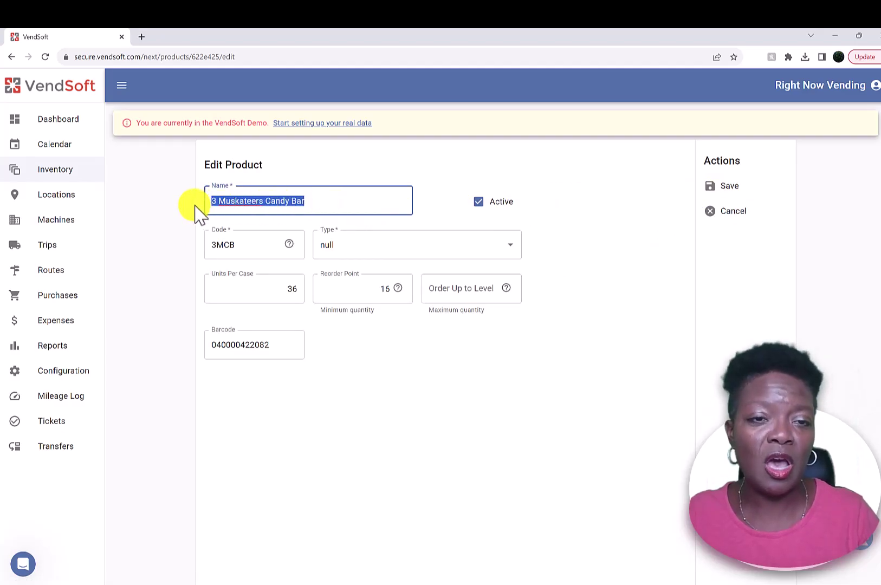
right_click(225, 202)
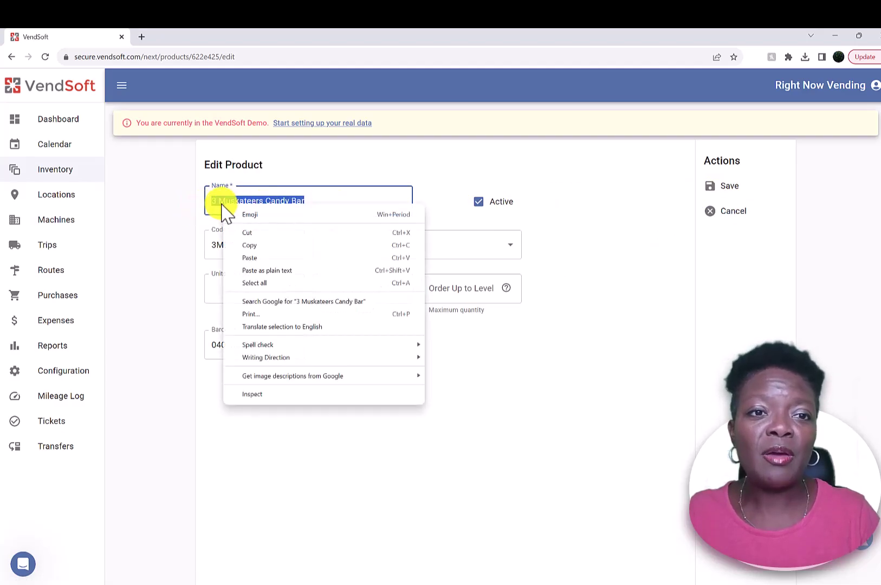
click(240, 247)
drag(238, 247, 205, 245)
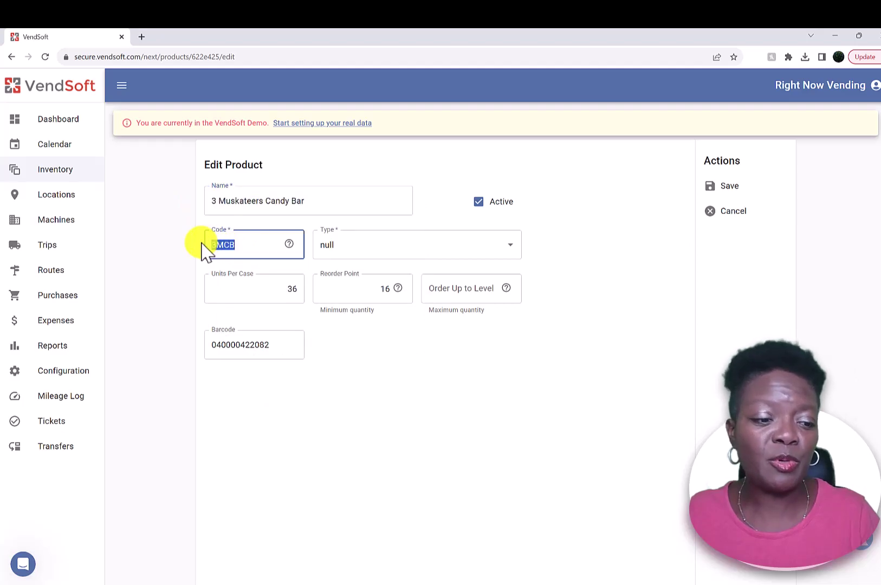
right_click(212, 246)
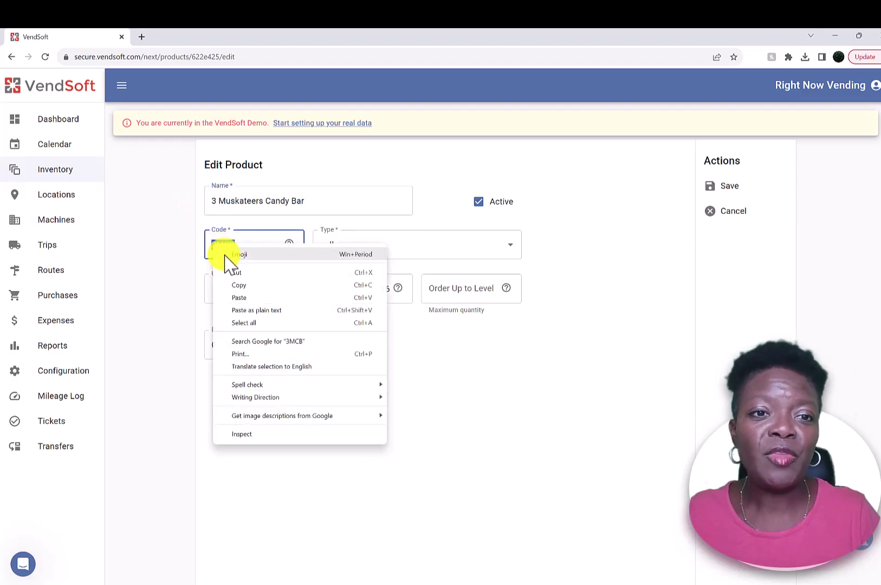
click(241, 298)
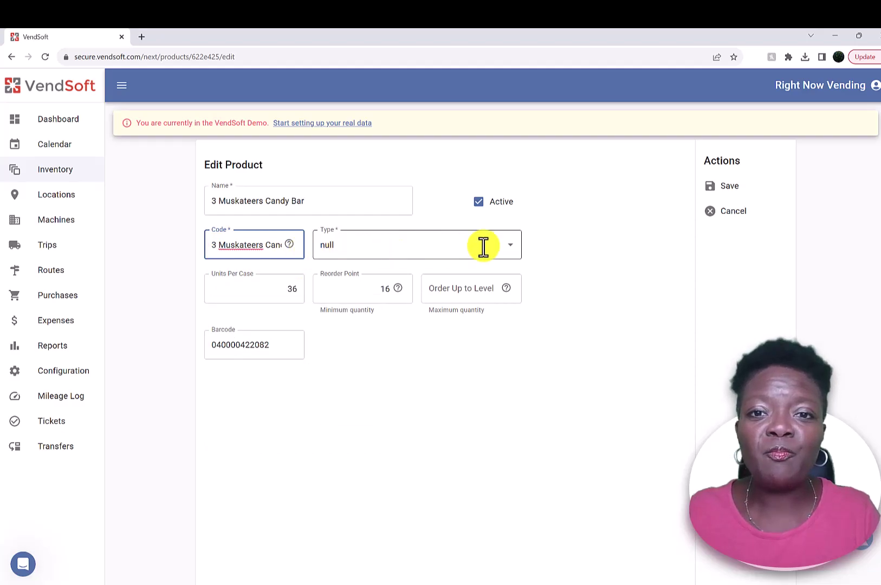
Set the product's type to Hot Drink and save the product
click(514, 252)
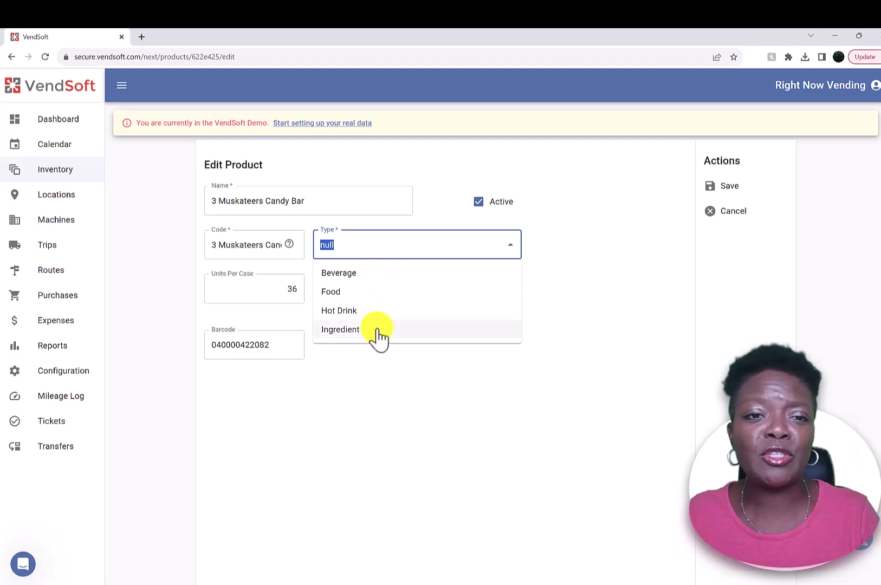
click(459, 311)
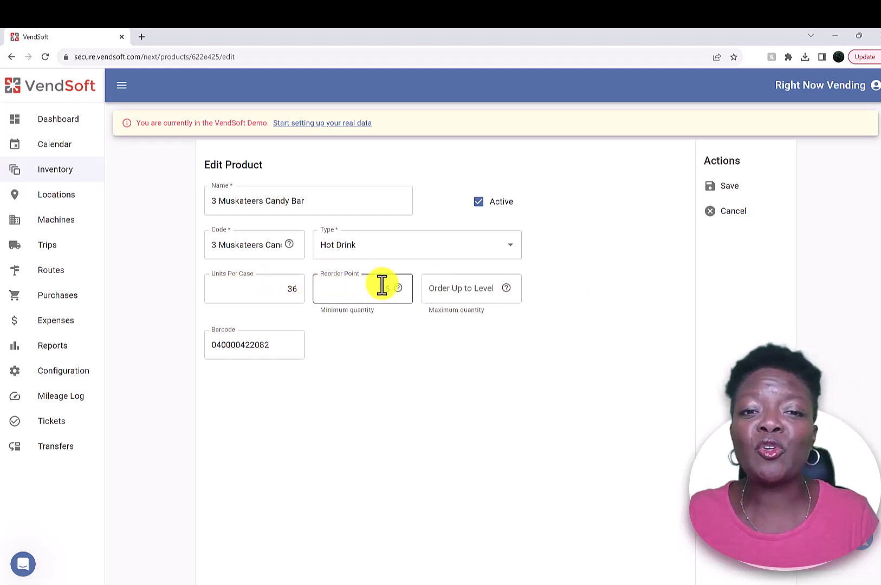
text(16)
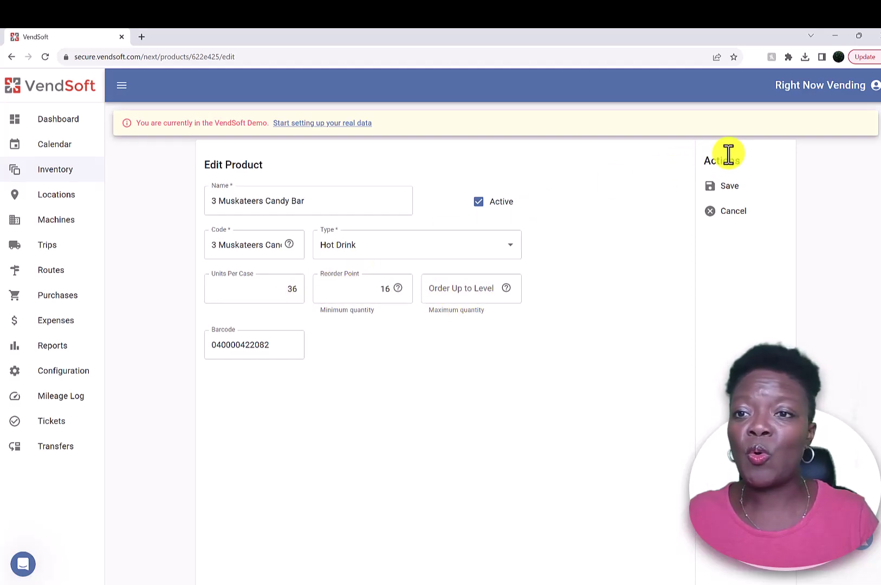
click(731, 188)
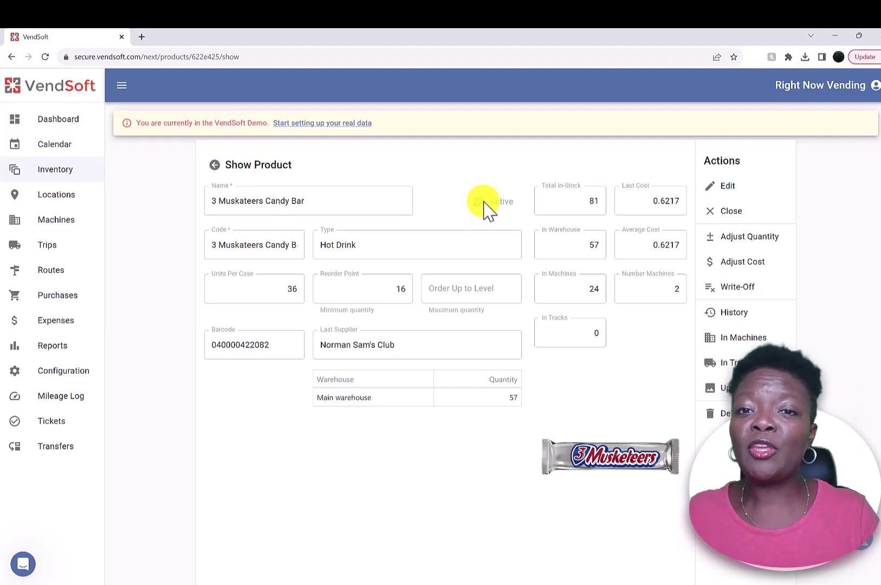
Reopen the product for editing, switch its Active status off and on again, and save it
click(722, 191)
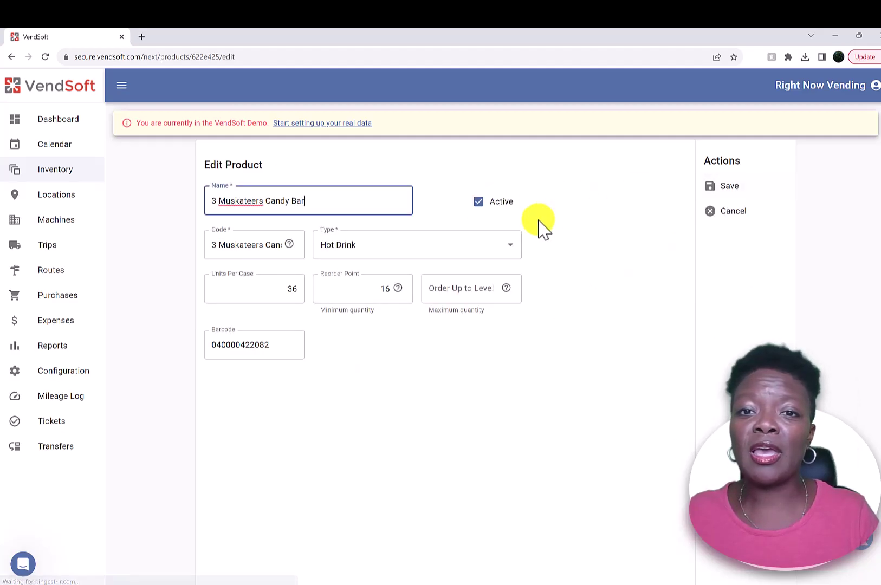
click(479, 203)
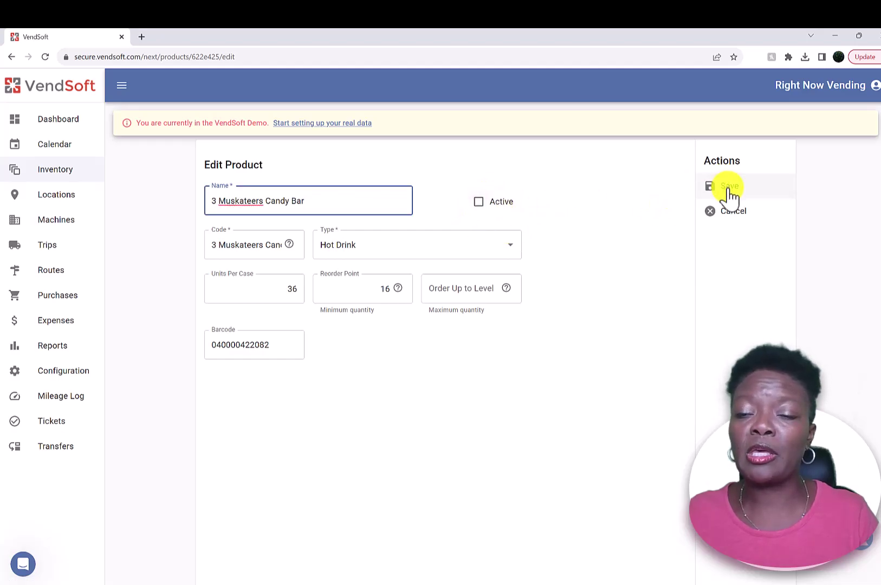
click(479, 201)
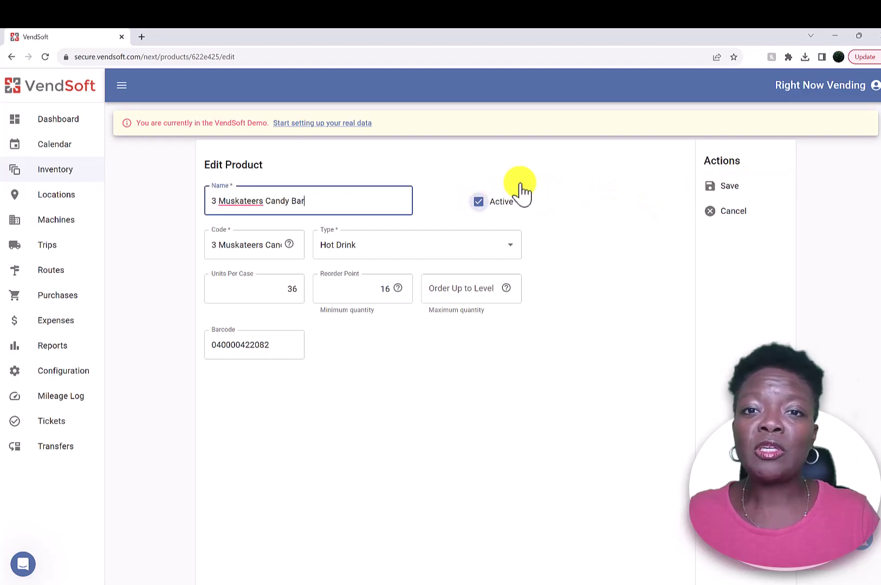
click(729, 191)
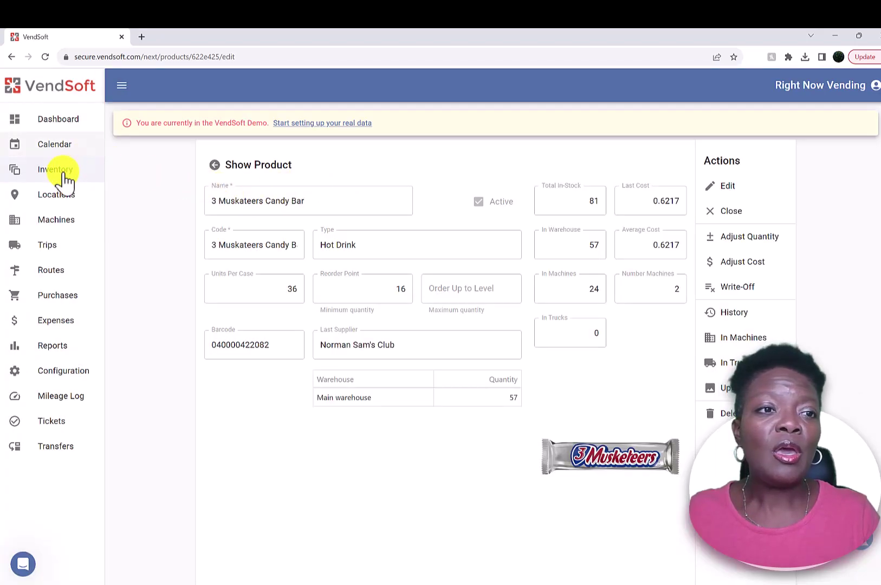
Open the Crystal Clean location from the locations list for editing
click(54, 197)
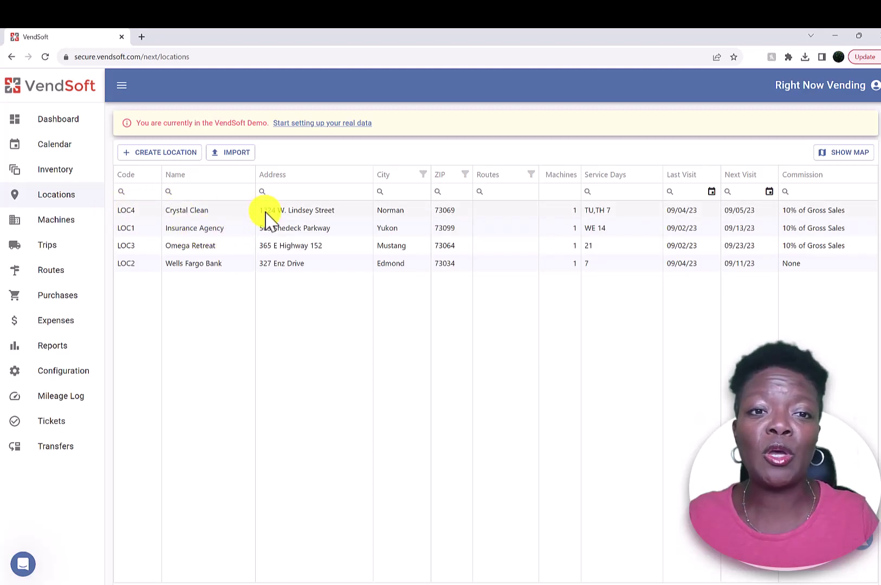
click(206, 212)
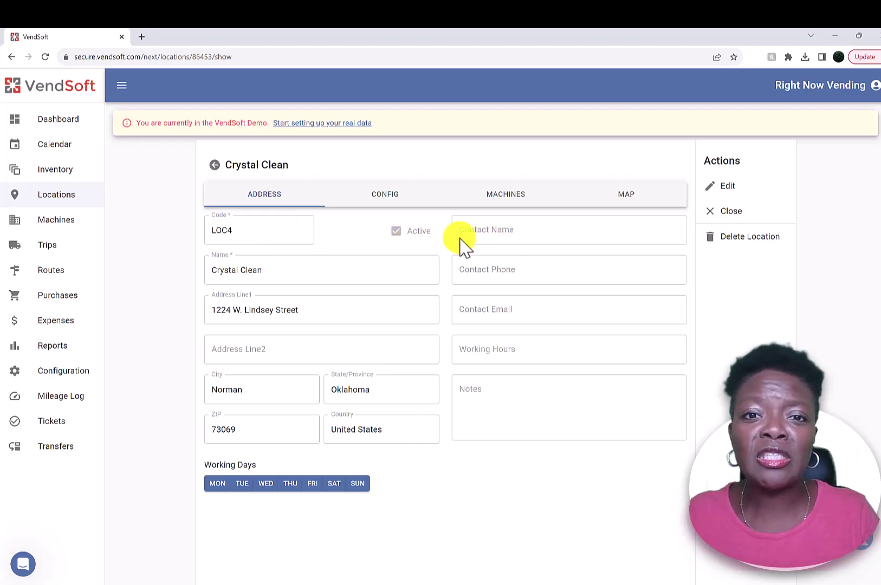
click(729, 189)
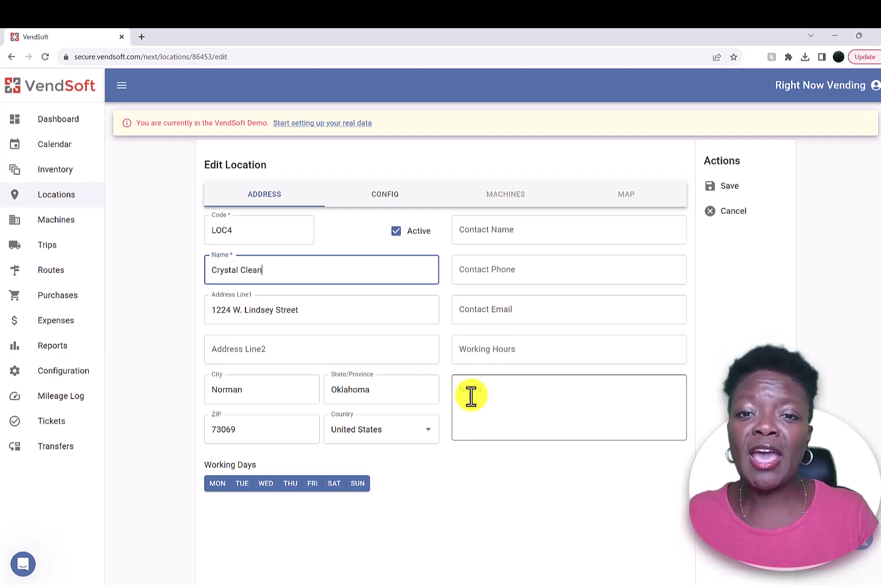
Set Crystal Clean's working days to Monday through Friday, excluding Saturday and Sunday
scroll(390, 455, down, 1)
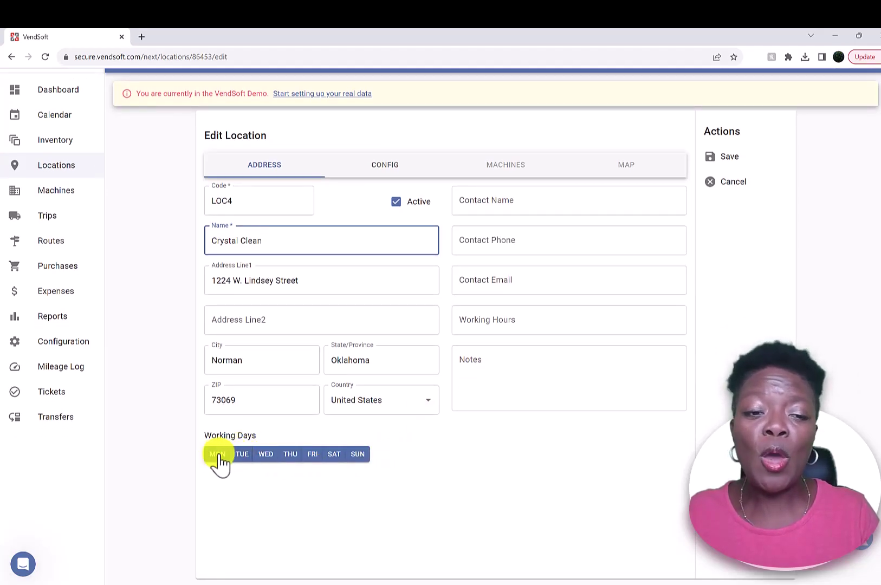
click(218, 458)
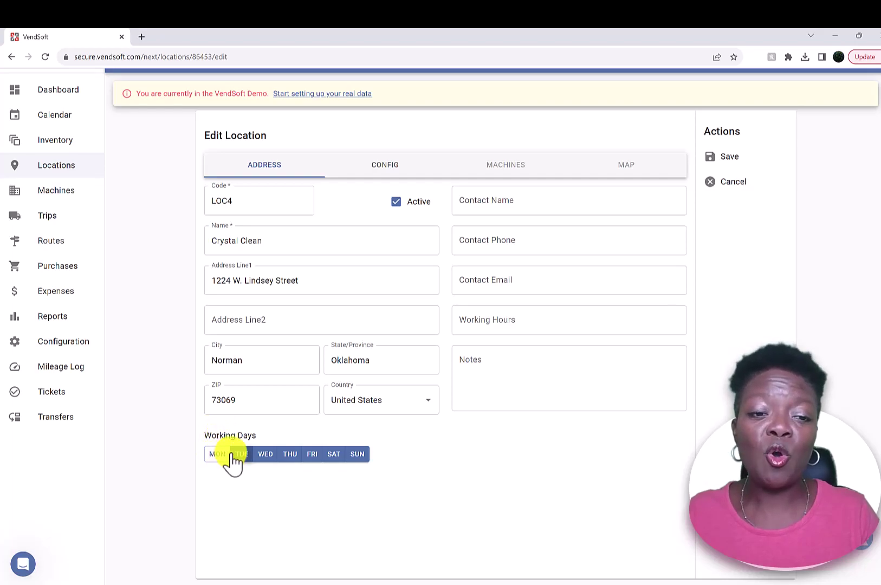
click(243, 455)
click(263, 455)
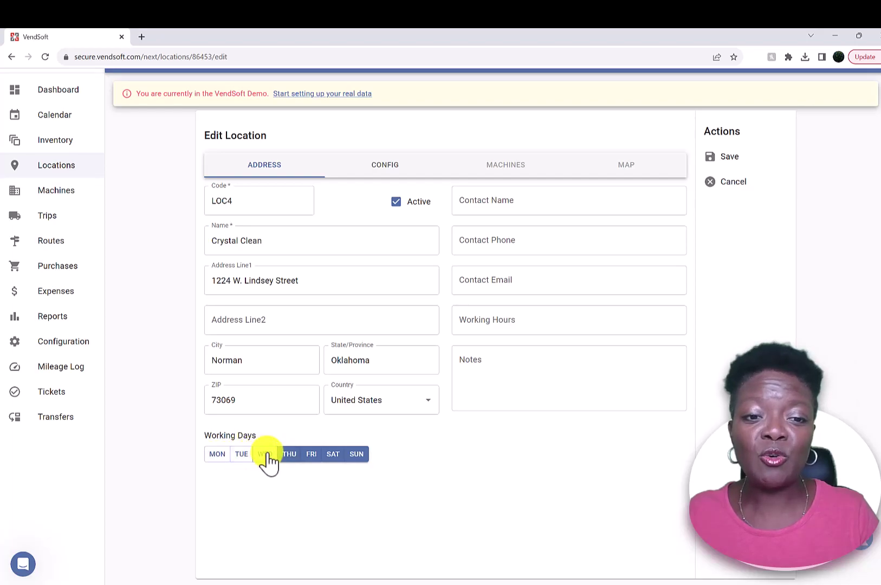
click(358, 462)
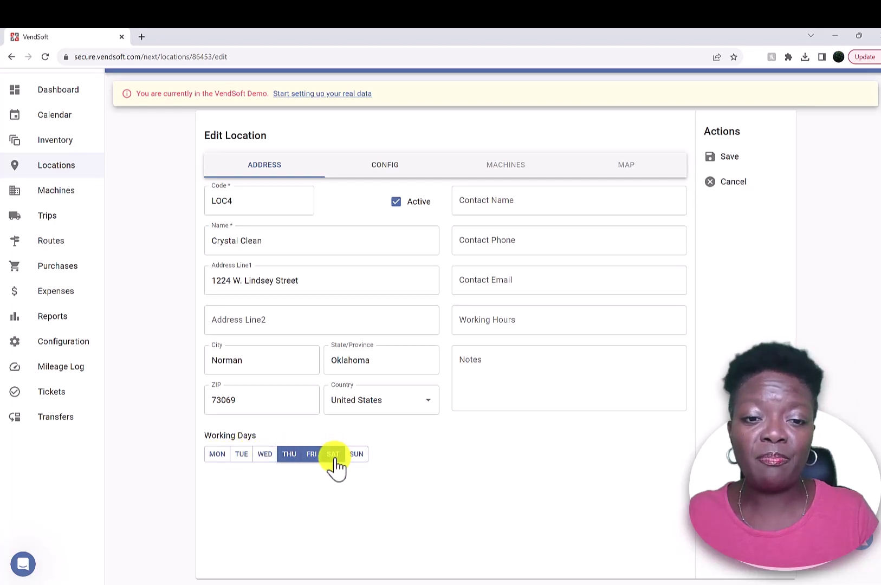
click(334, 458)
click(261, 458)
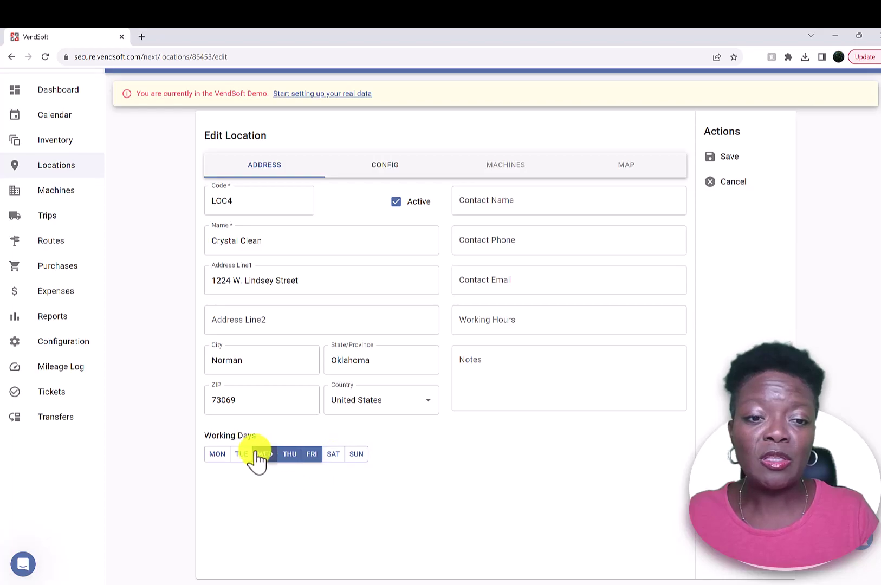
click(219, 460)
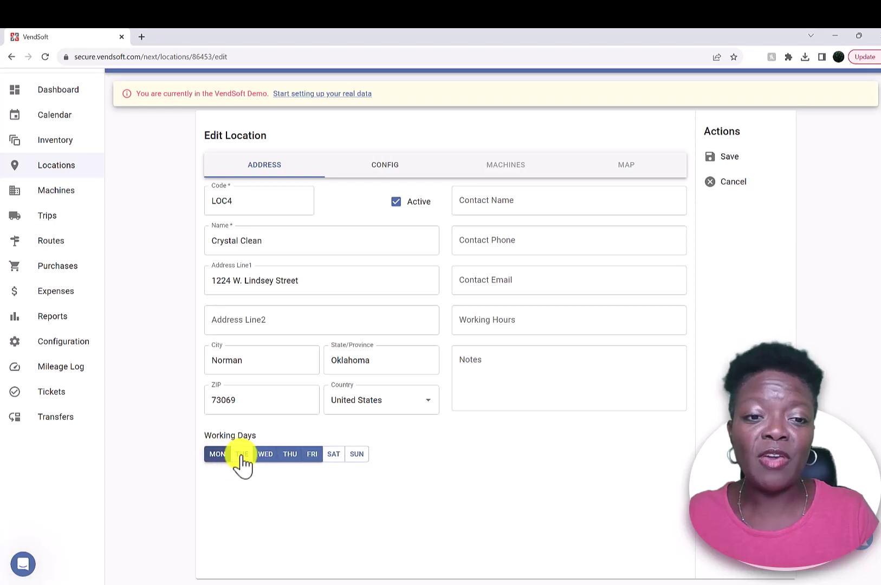
click(243, 460)
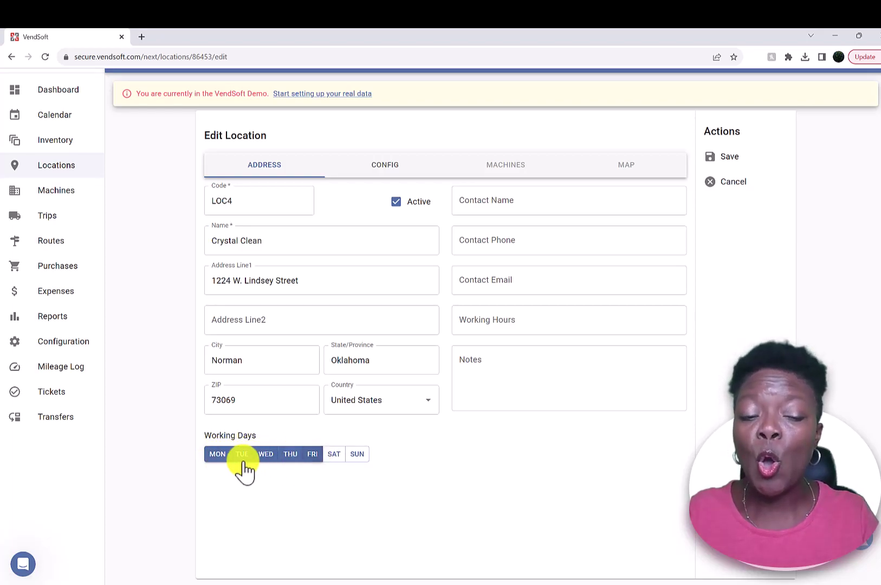
Change the location's working days to Saturday and Sunday only
click(216, 461)
click(240, 459)
click(265, 456)
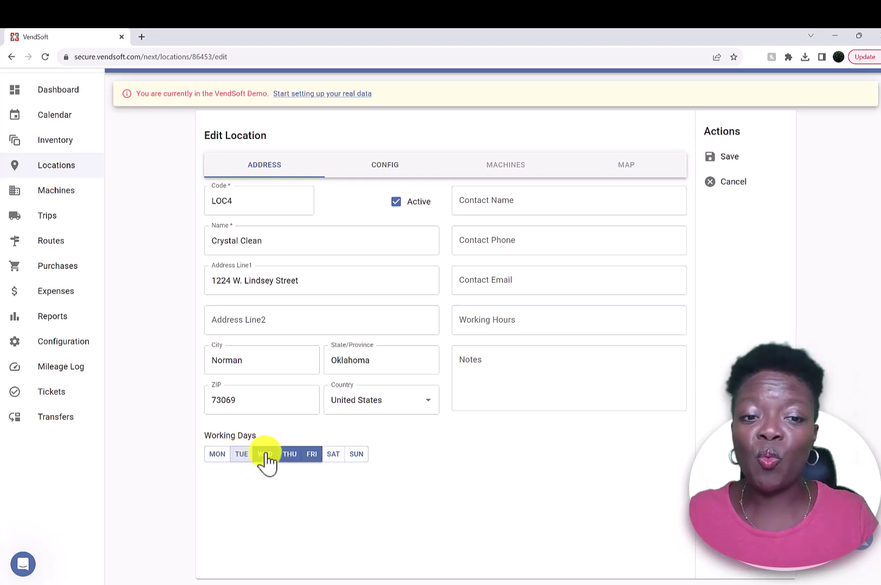
click(291, 457)
click(310, 457)
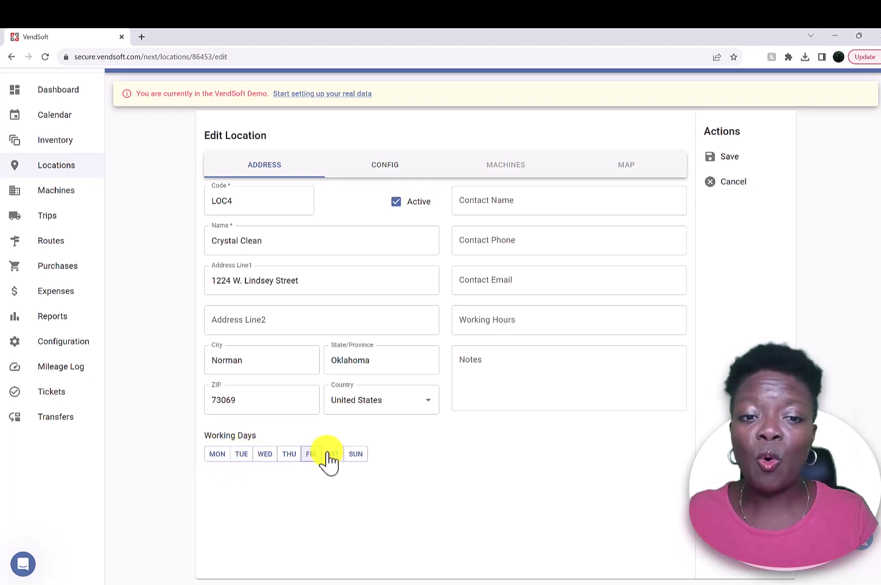
click(340, 455)
click(355, 456)
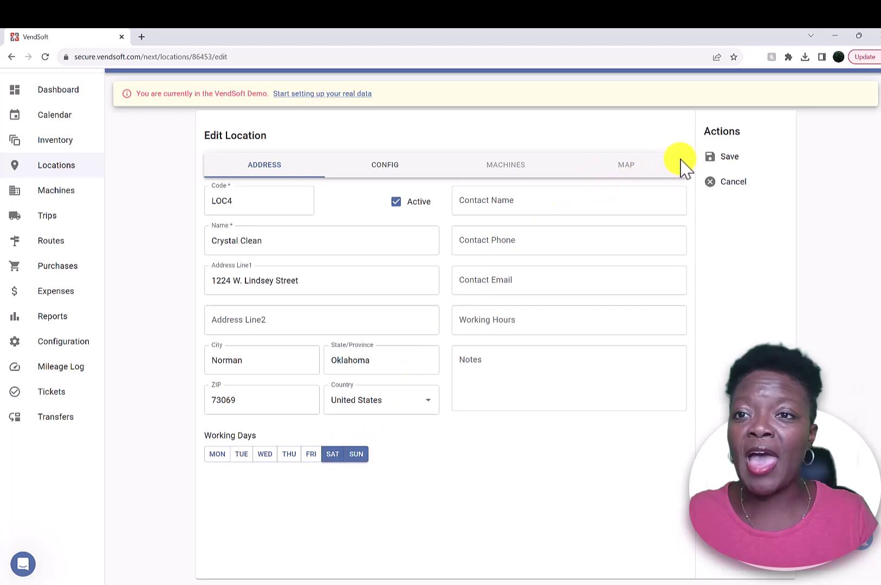
In Crystal Clean's configuration, set the weekly service pattern to Monday only
click(380, 168)
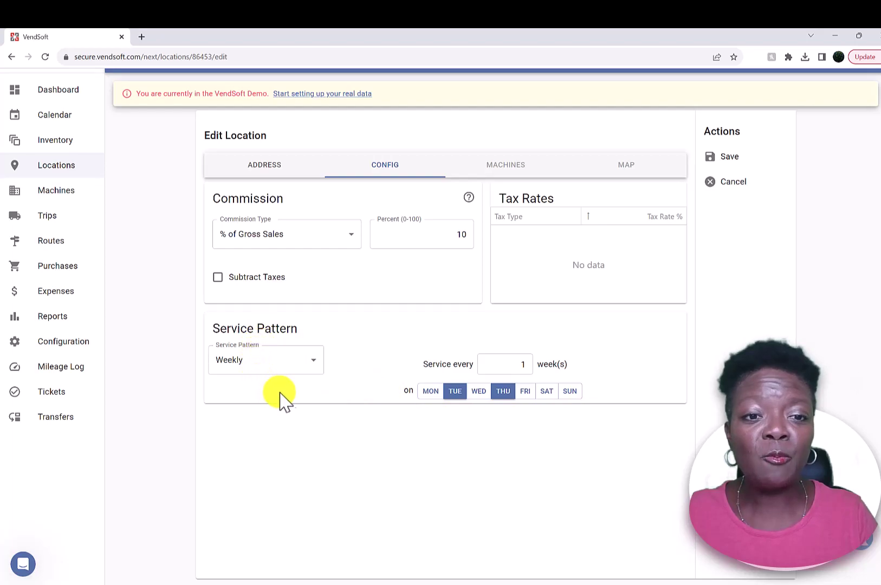
click(454, 394)
click(454, 395)
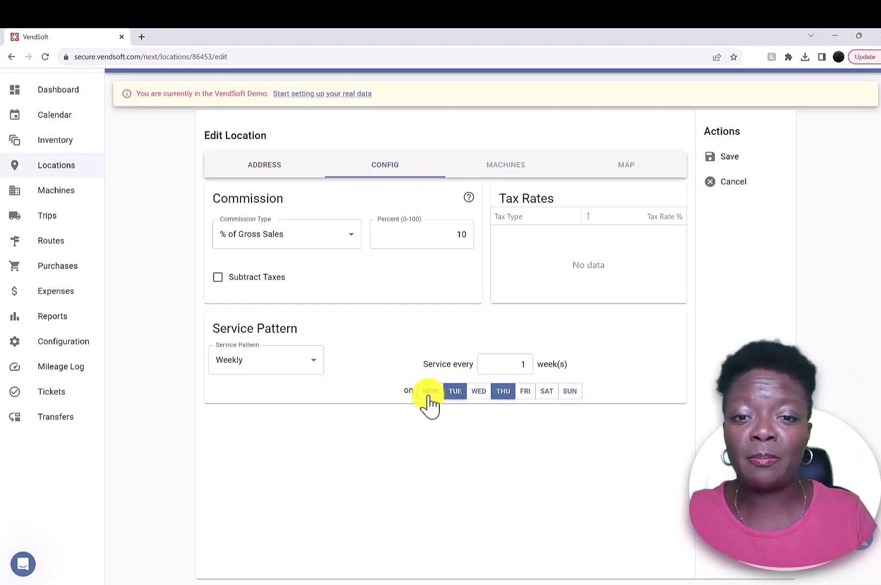
click(431, 400)
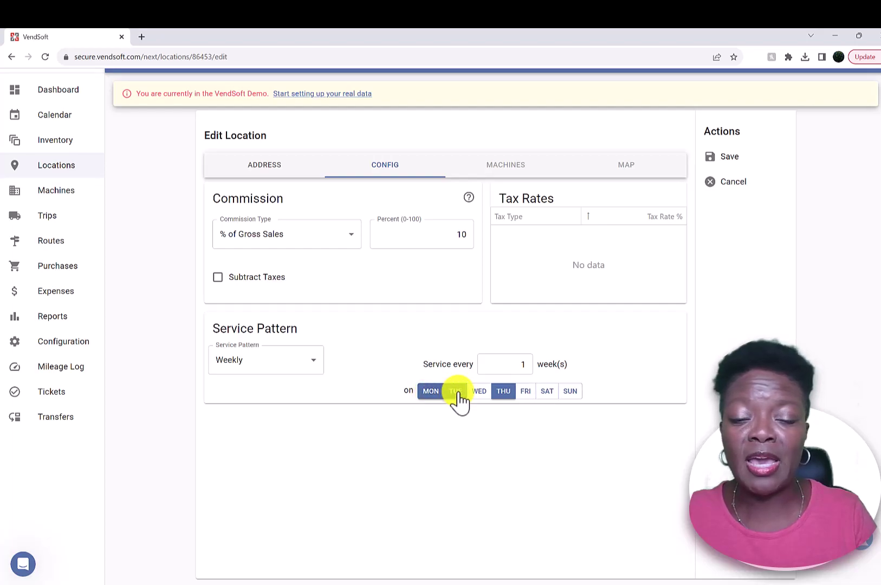
click(455, 400)
click(504, 401)
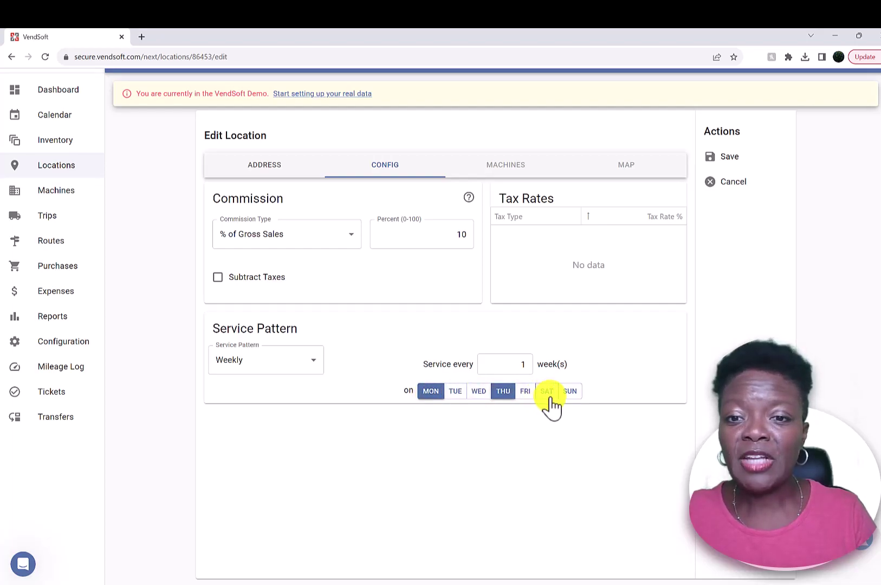
click(547, 400)
click(505, 401)
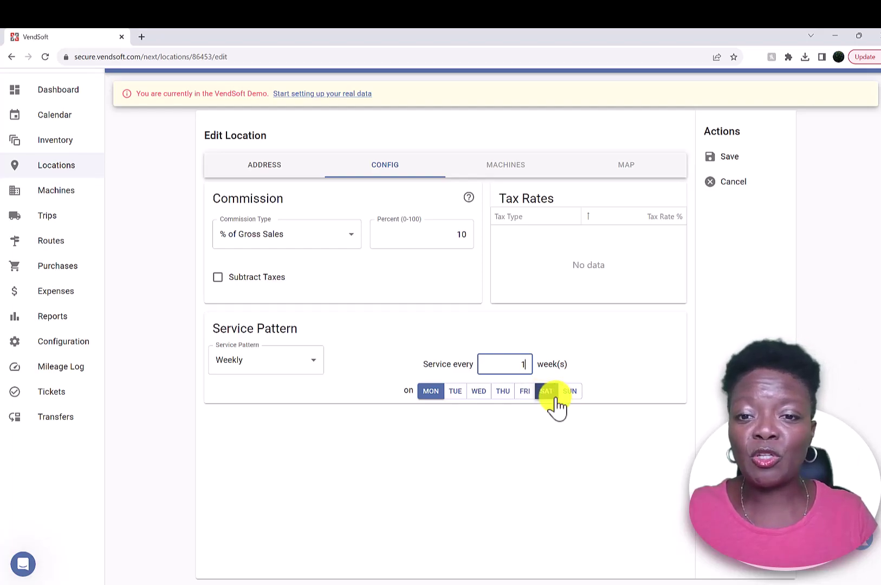
click(546, 392)
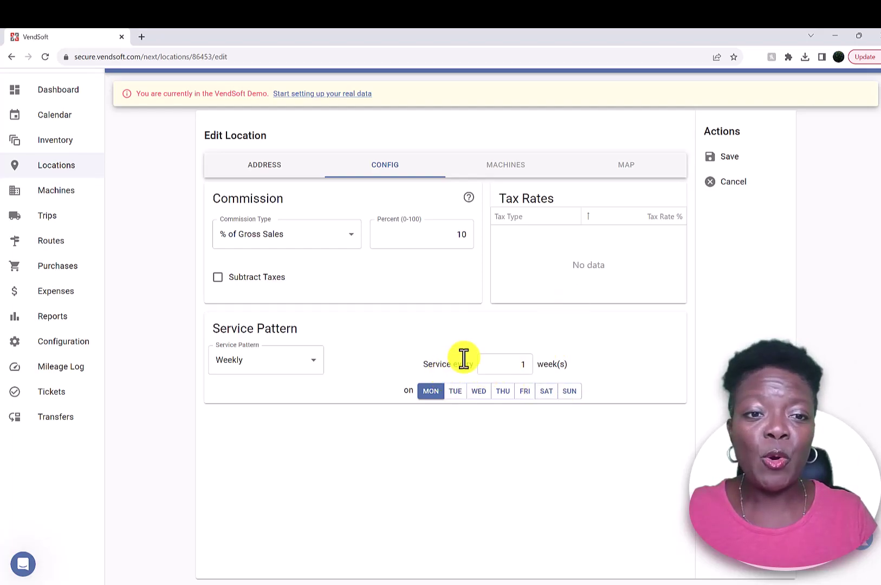
Check the available service pattern options, keep Weekly, and save the Crystal Clean location
click(320, 365)
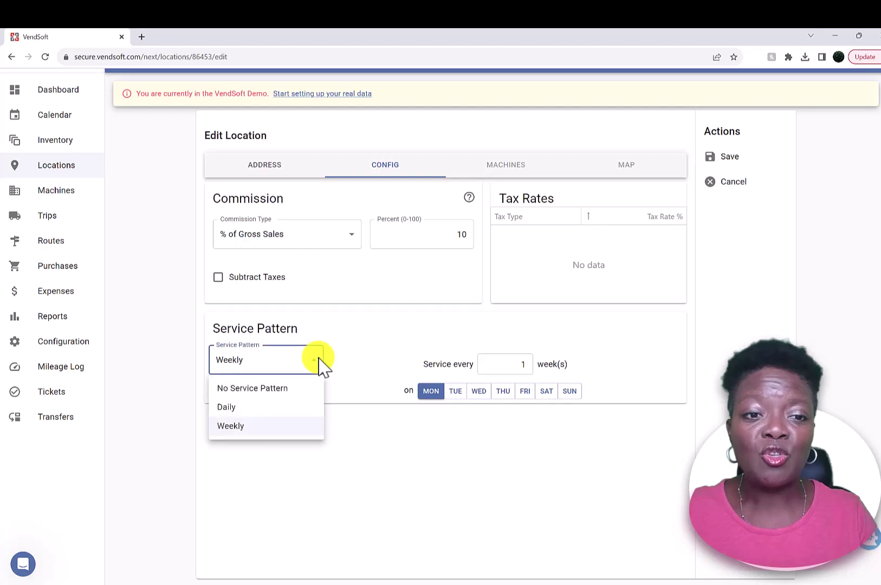
click(349, 358)
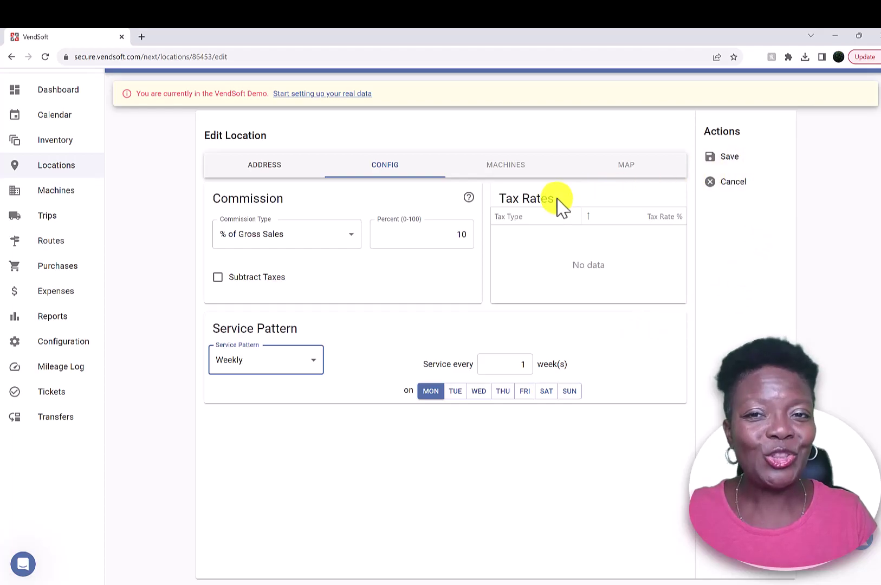
click(504, 168)
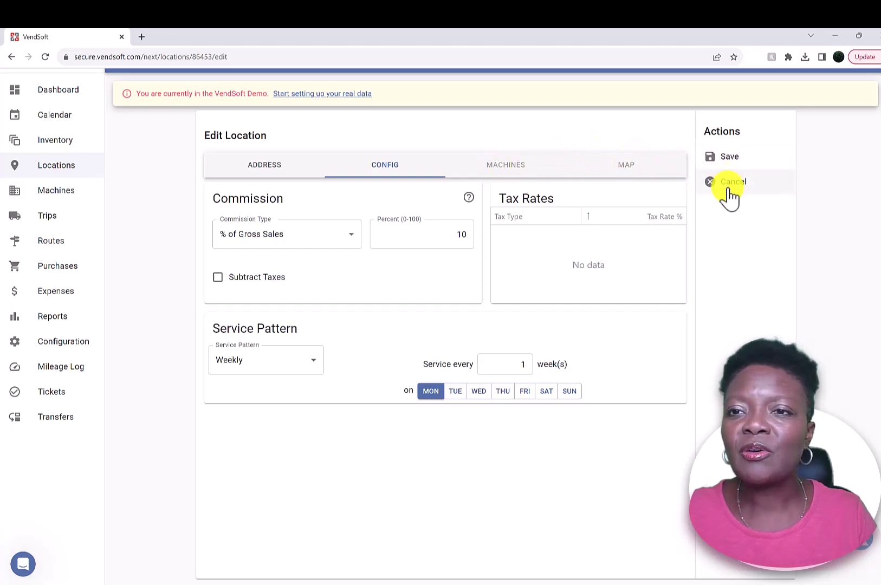
click(729, 160)
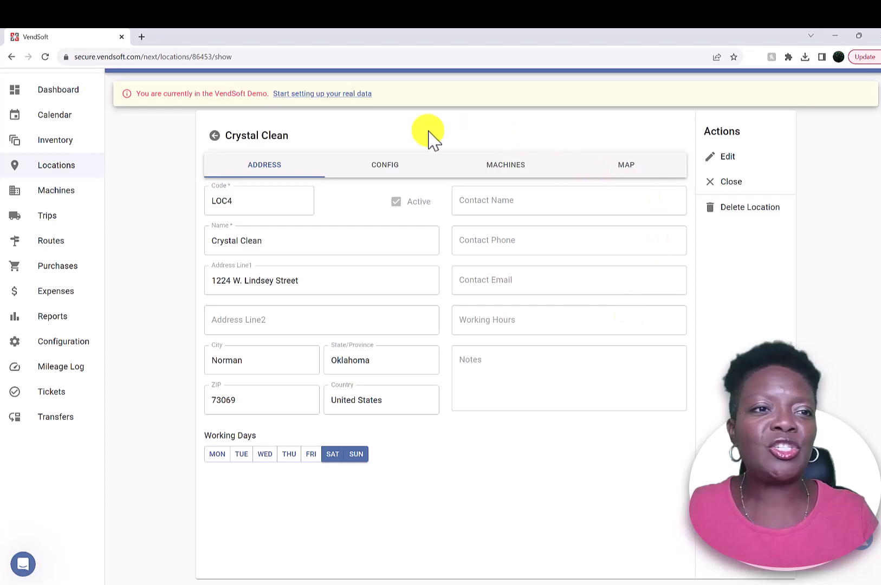
In the planogram of machine CD001 Cold drink, change Mountain Dew's column number to 58 and save it
click(53, 196)
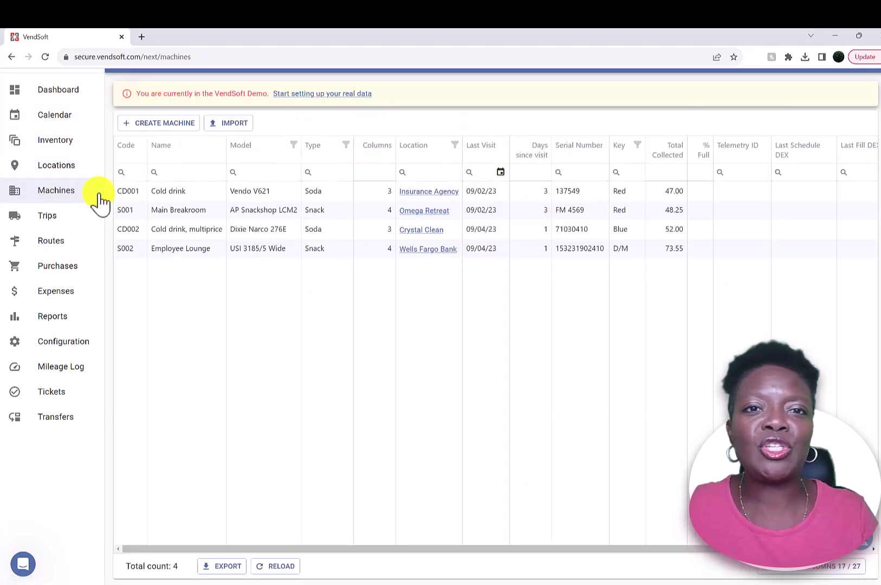
click(187, 192)
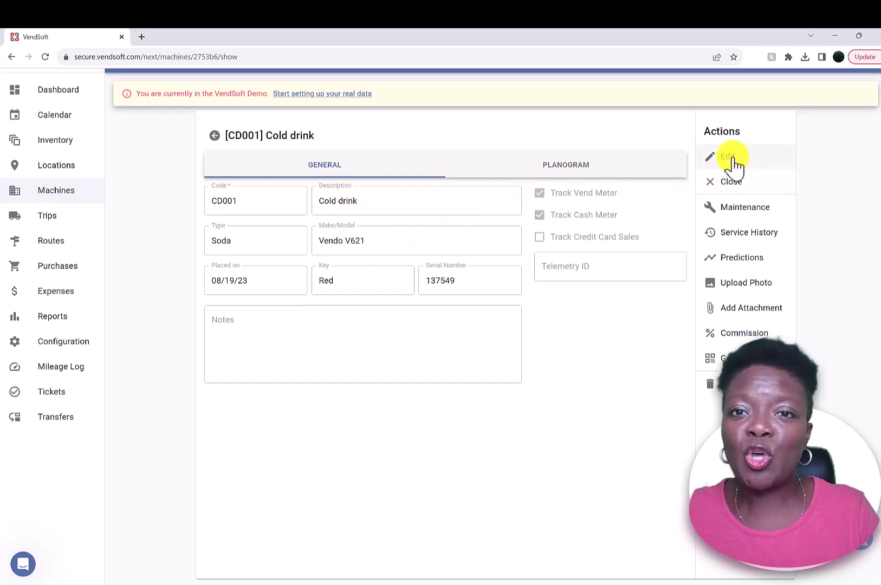
click(560, 171)
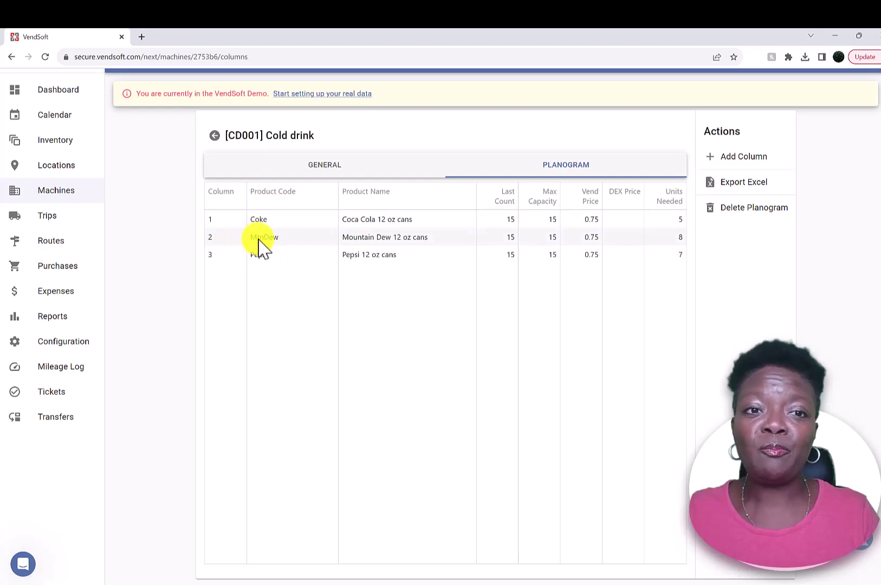
click(217, 239)
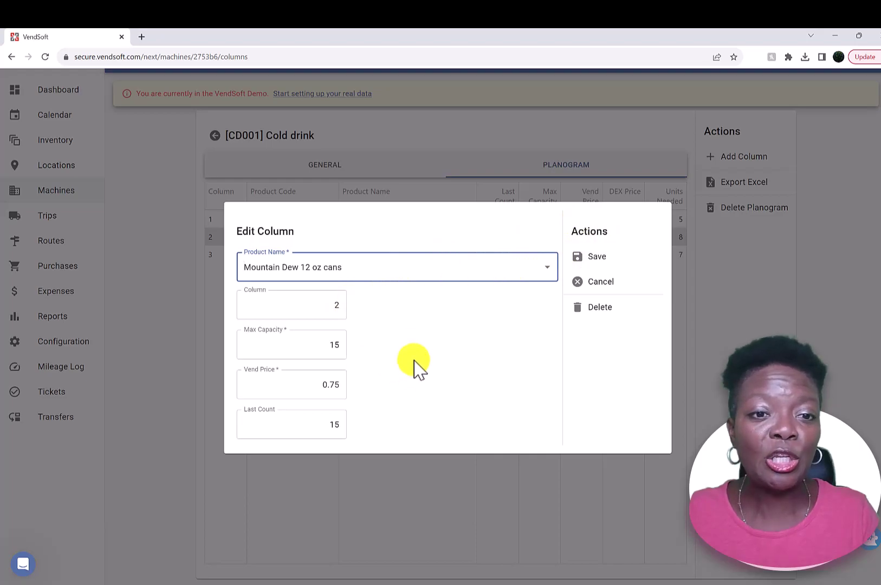
click(343, 306)
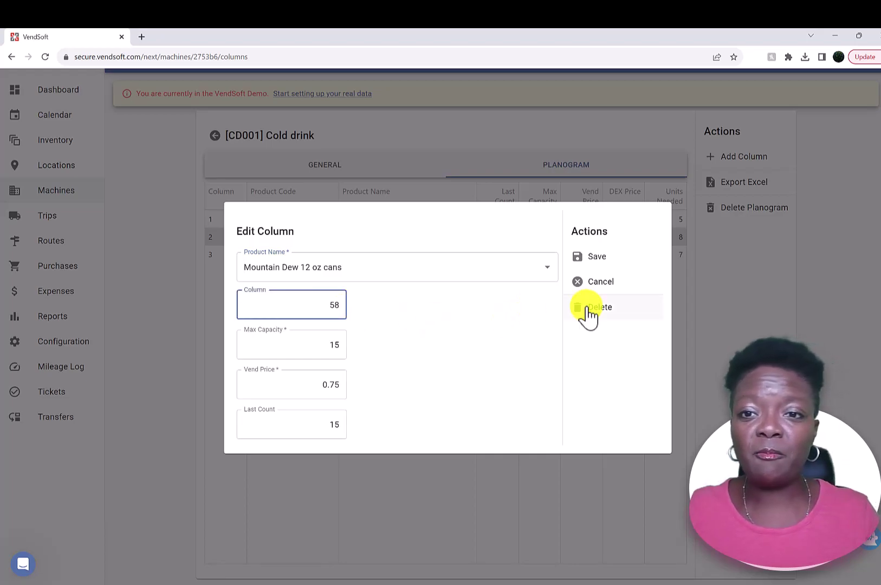
click(610, 255)
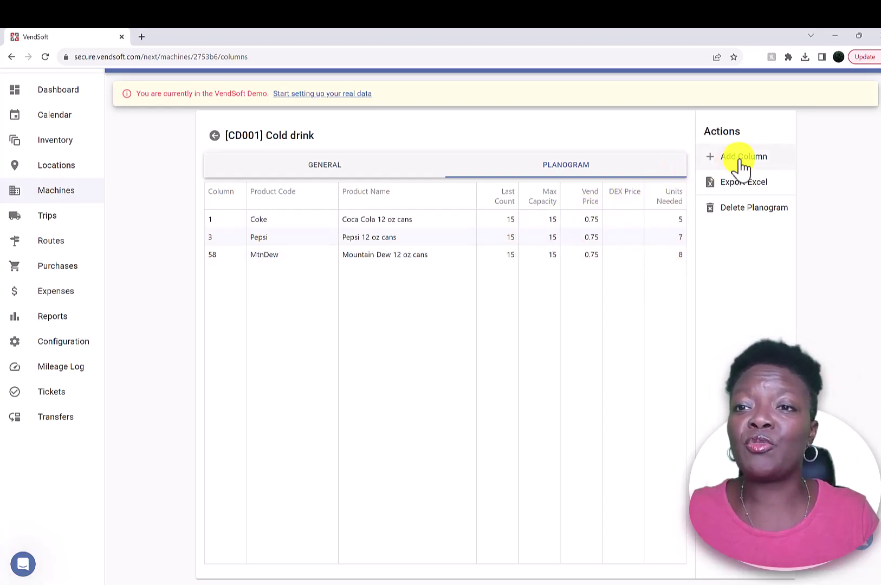
Start a maintenance repair log for the Cold drink machine, dated 09/04/23, and enter the repairer's full name
click(328, 172)
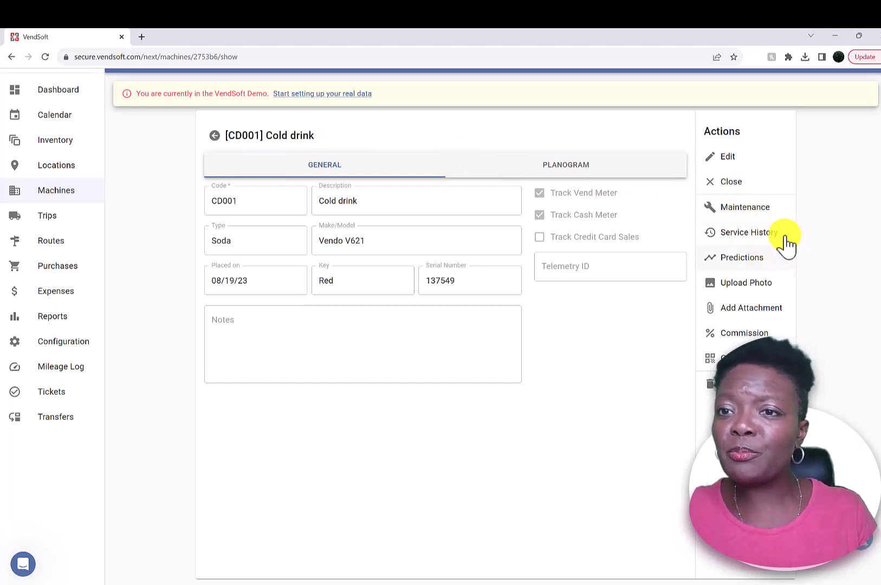
click(767, 213)
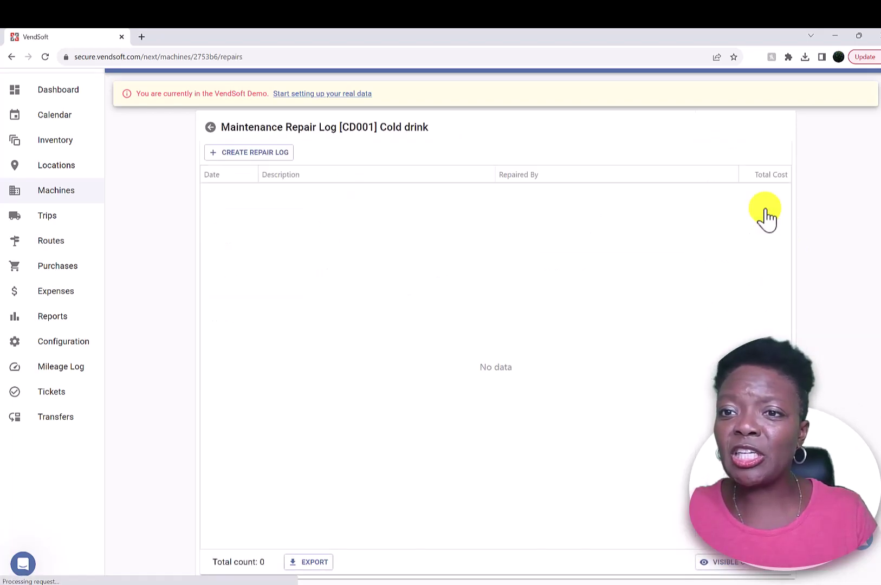
click(252, 158)
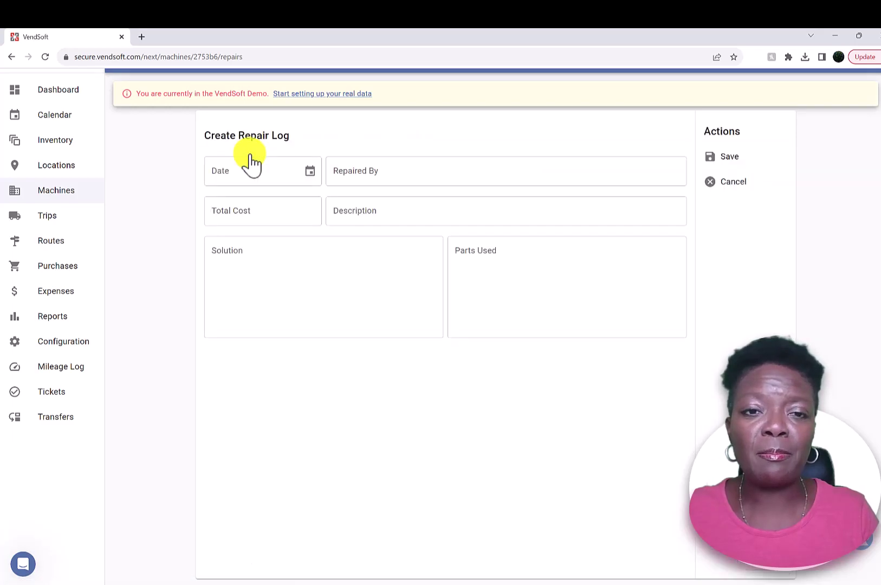
click(310, 172)
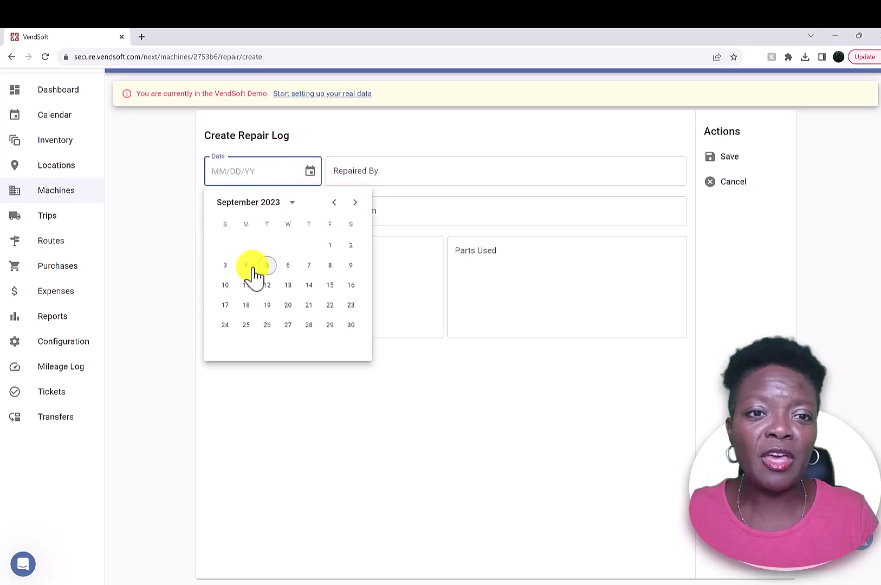
click(249, 268)
click(368, 173)
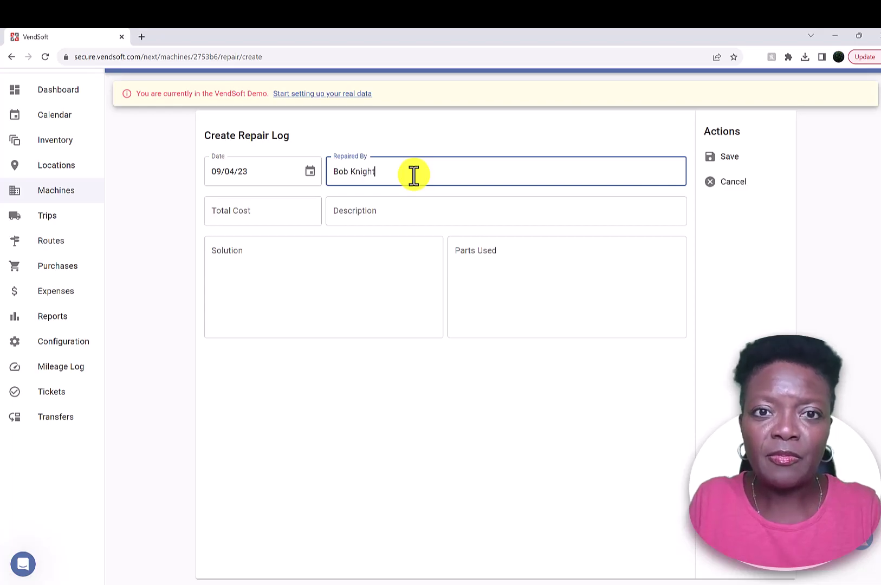
Enter a total cost of 150 and the description "Fixed change dispenser", leave solution and parts empty, and save the repair log
click(276, 222)
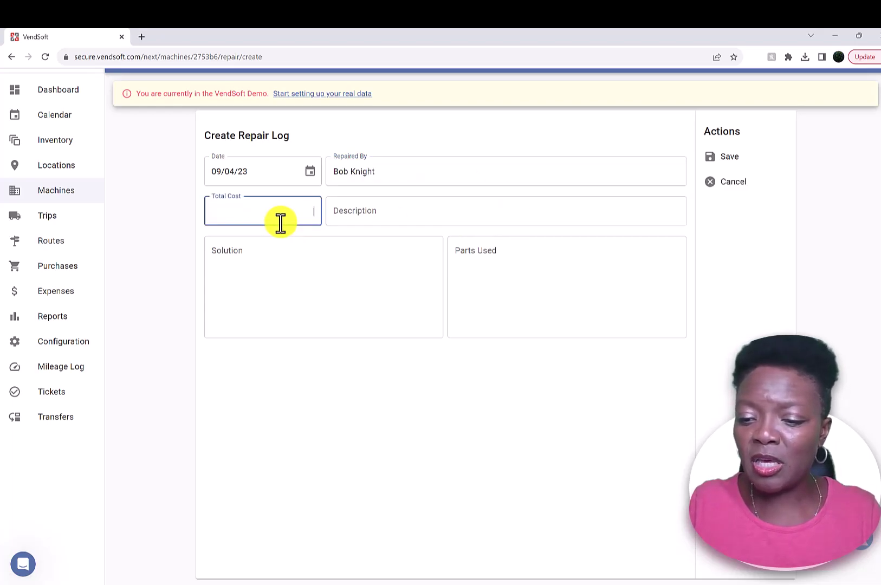
click(386, 210)
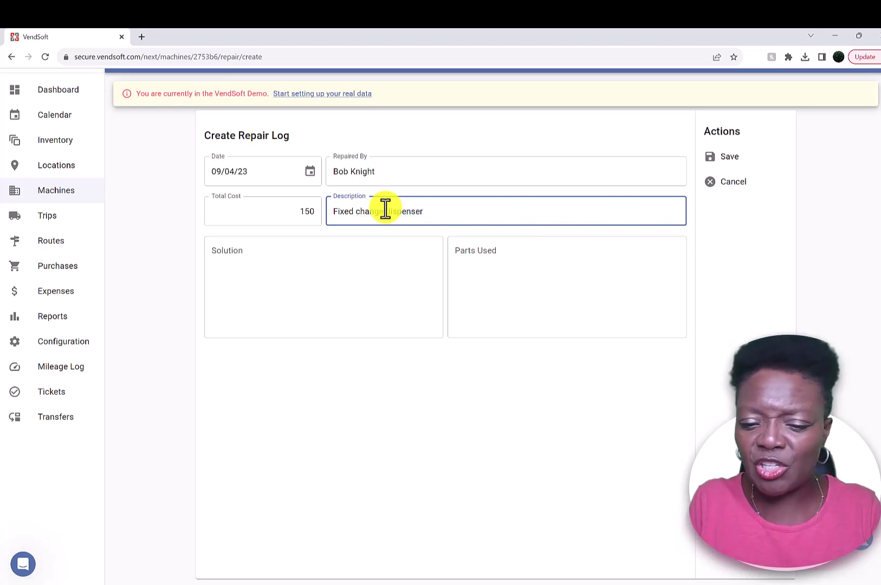
click(382, 277)
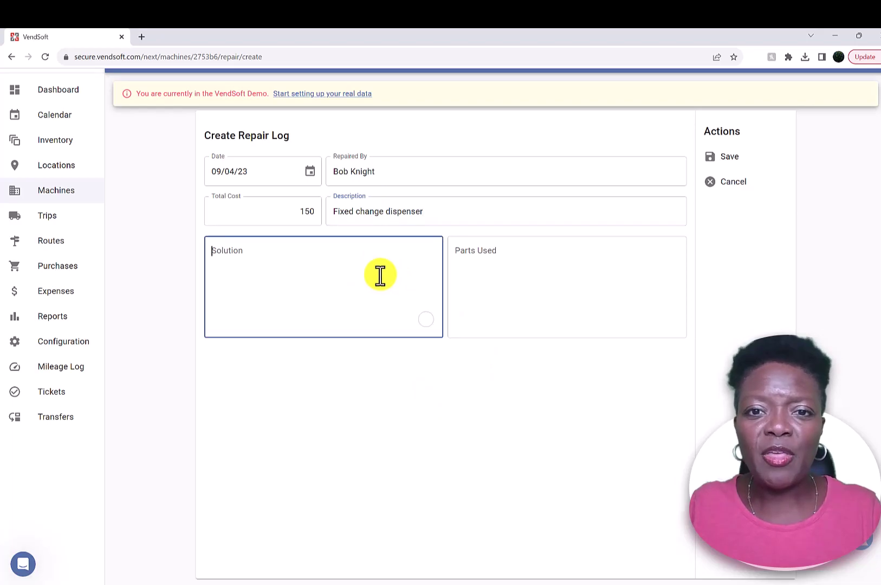
click(480, 274)
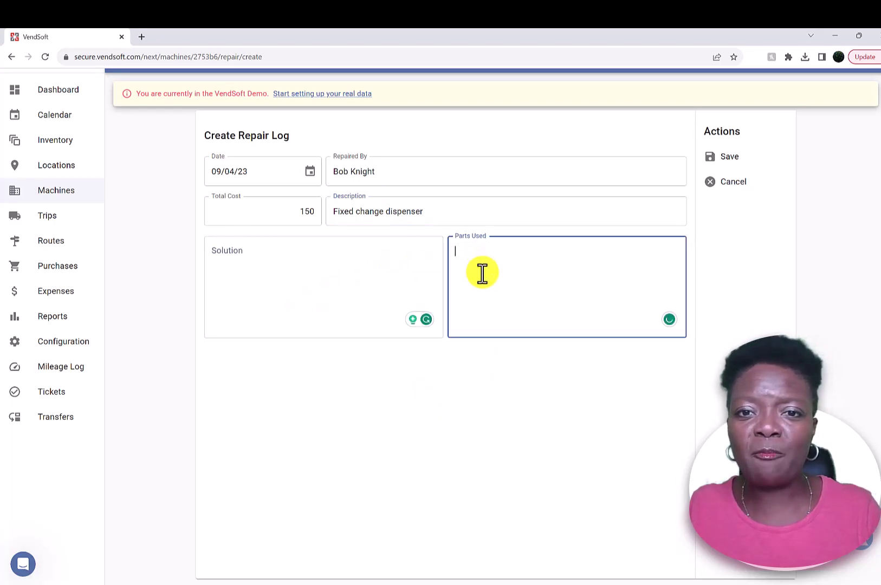
click(735, 163)
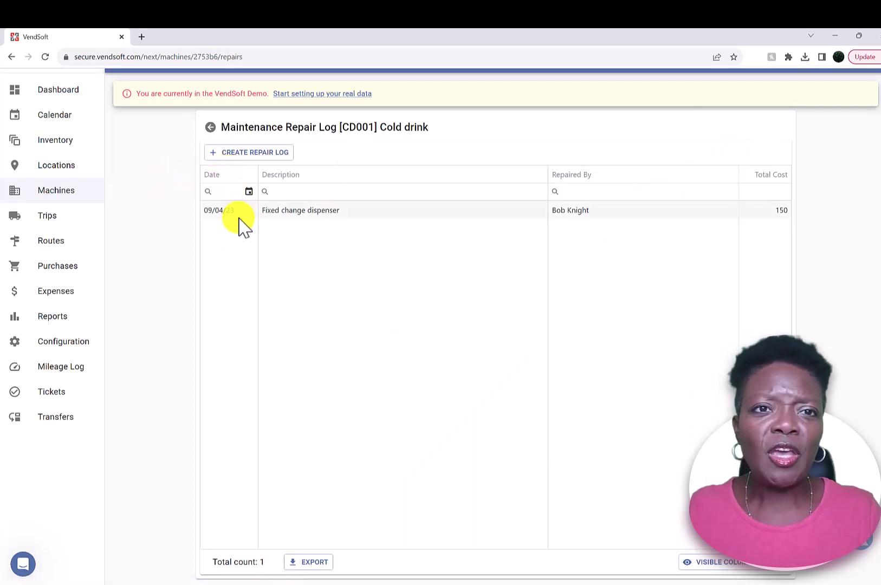
Review the Cold drink machine's product predictions and its photo upload page
click(60, 192)
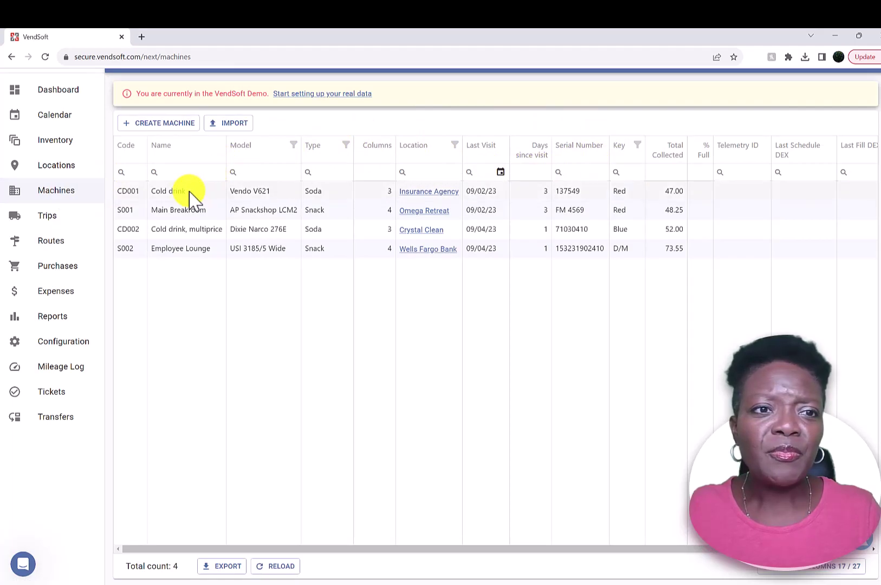
click(193, 194)
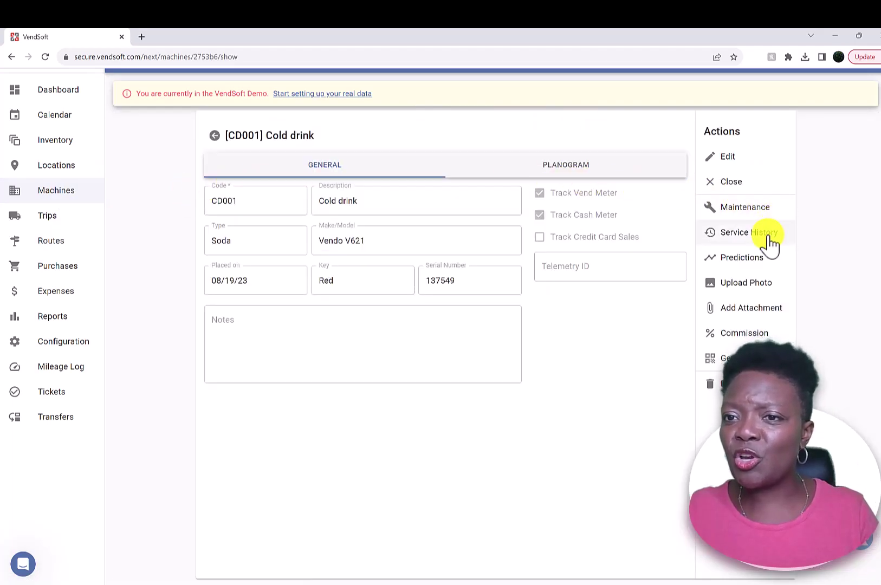
click(757, 266)
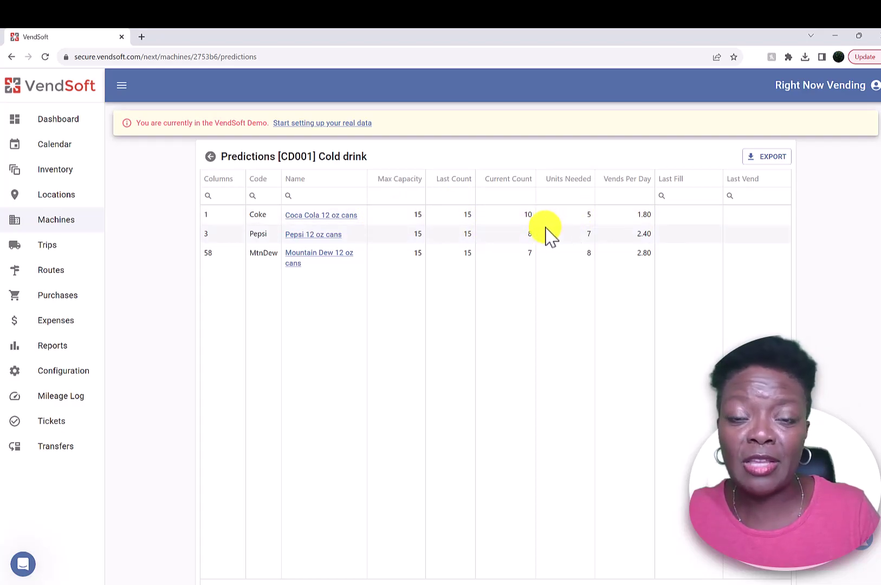
click(211, 158)
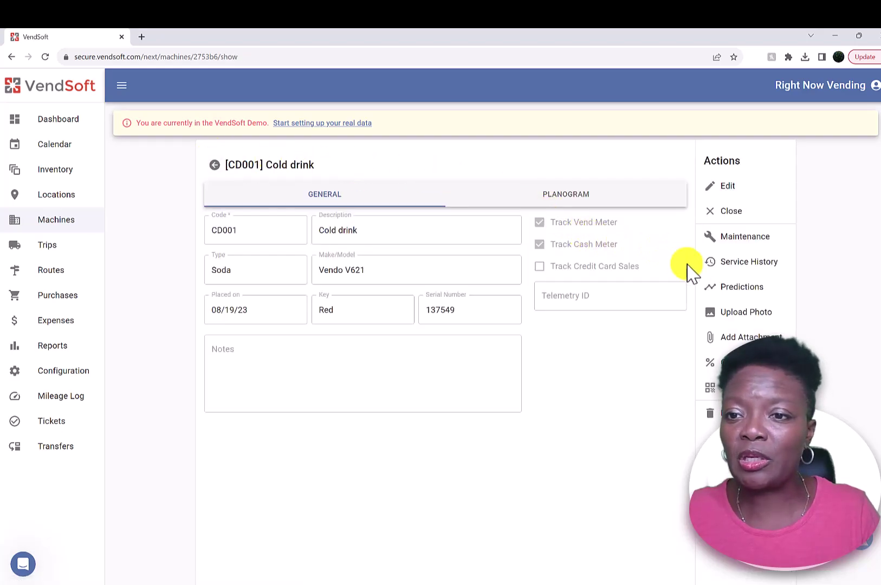
click(738, 319)
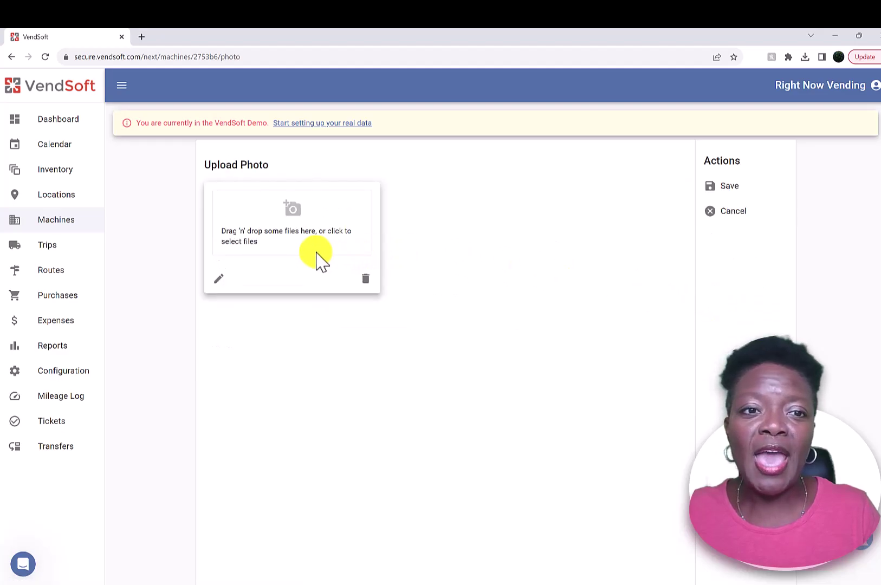
Review the commission types offered for the CD001 Cold drink machine, cancel the commission setup, and download the machine's QR code
click(52, 222)
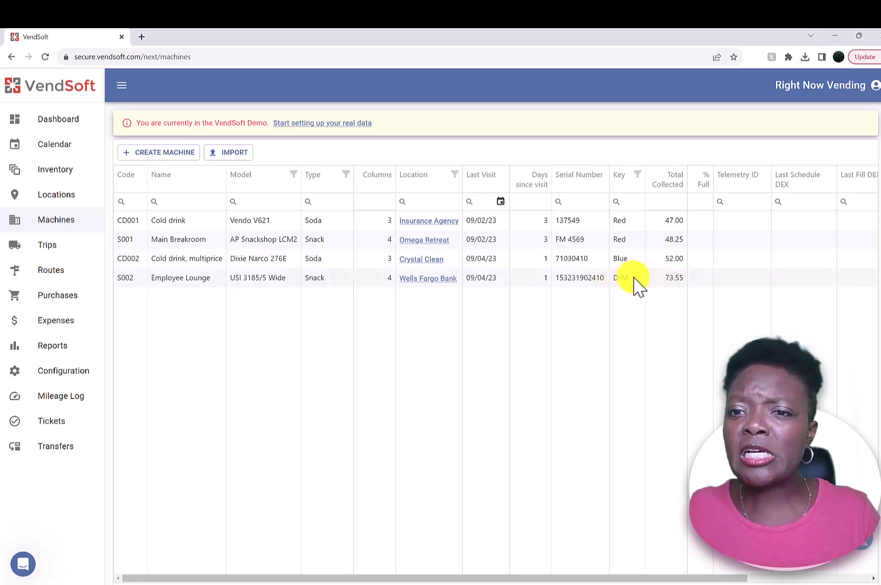
click(159, 223)
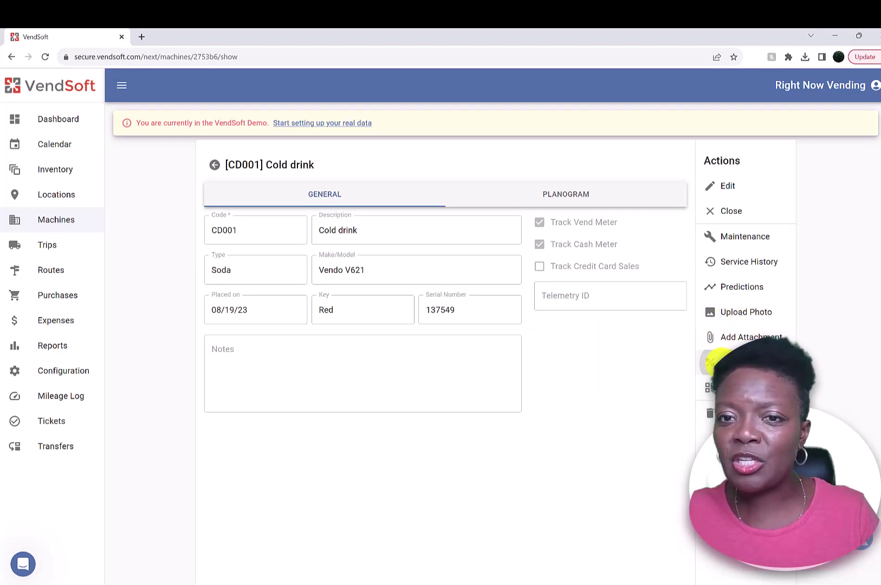
click(711, 361)
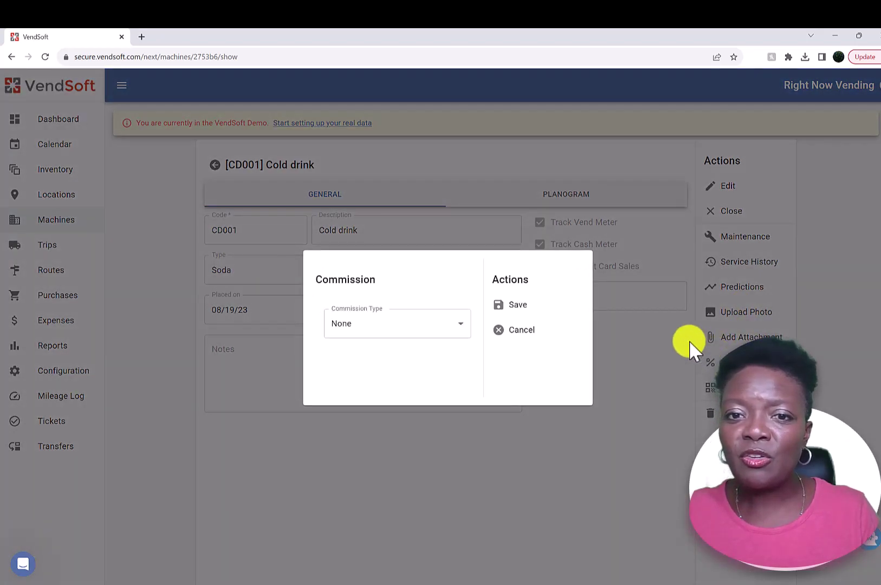
click(450, 326)
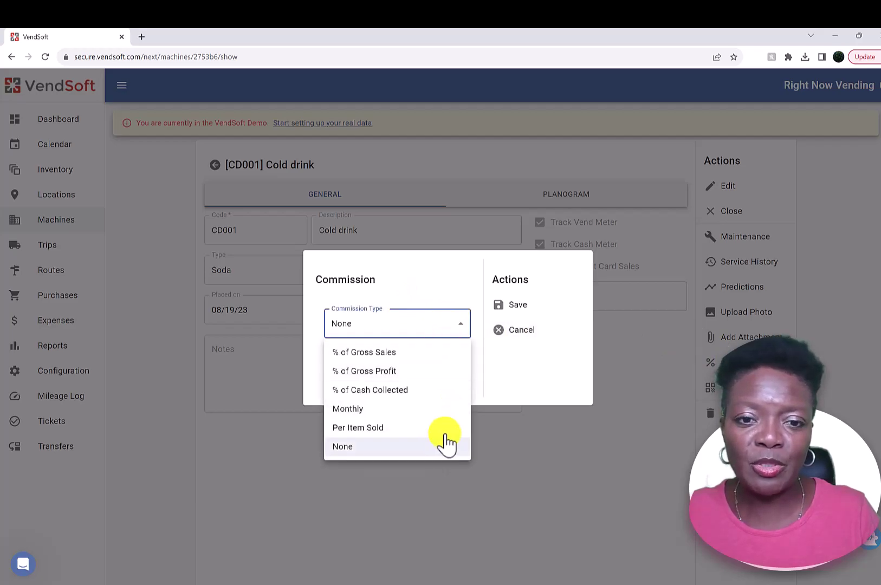
click(519, 336)
click(518, 336)
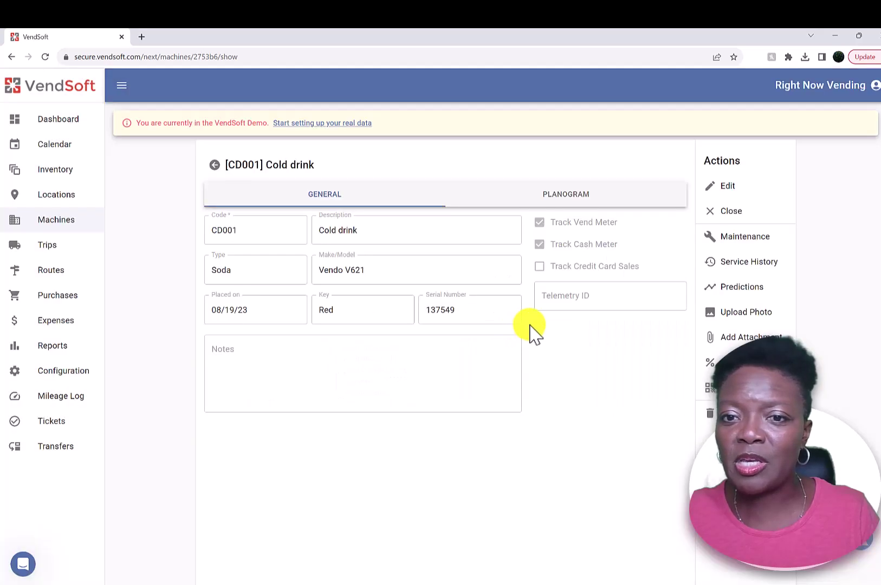
click(726, 387)
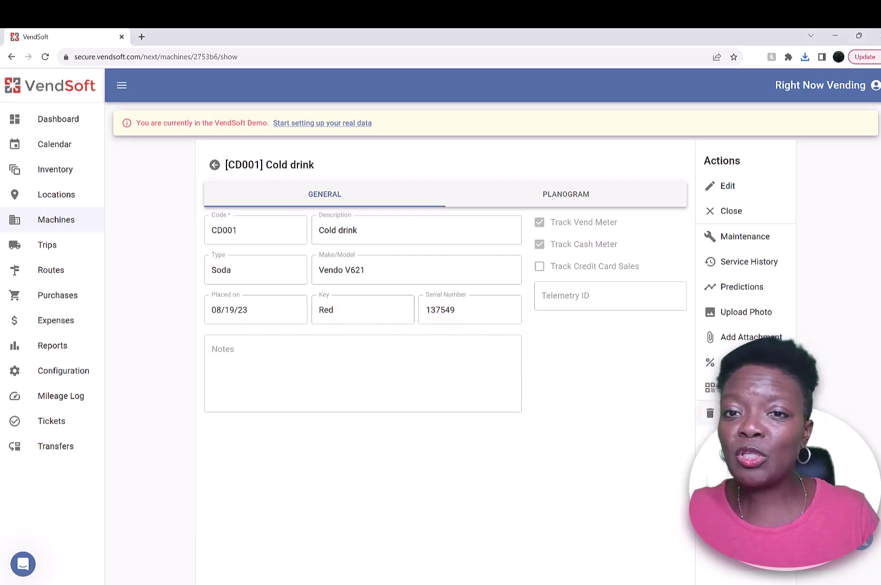
Start a new trip dated 09/05/23 with the description "Restock" and no truck assigned
click(47, 247)
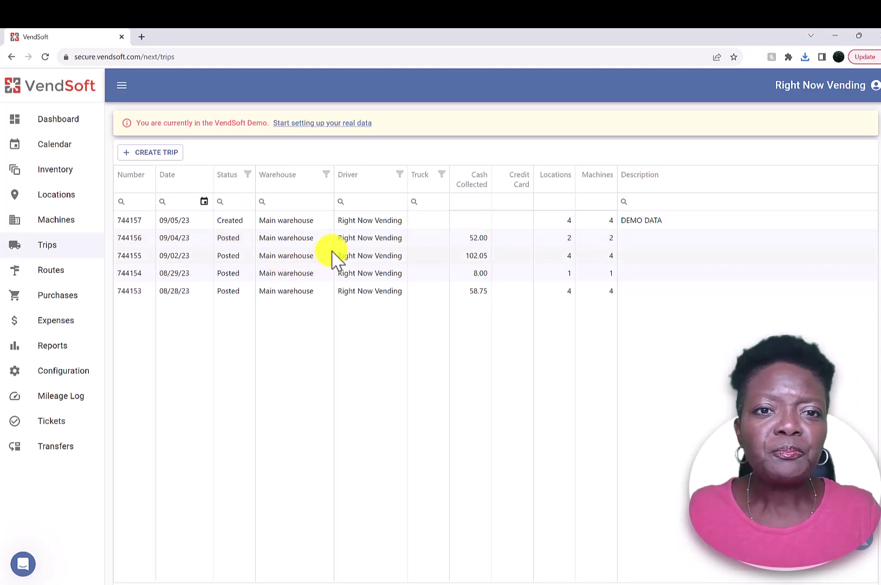
click(157, 158)
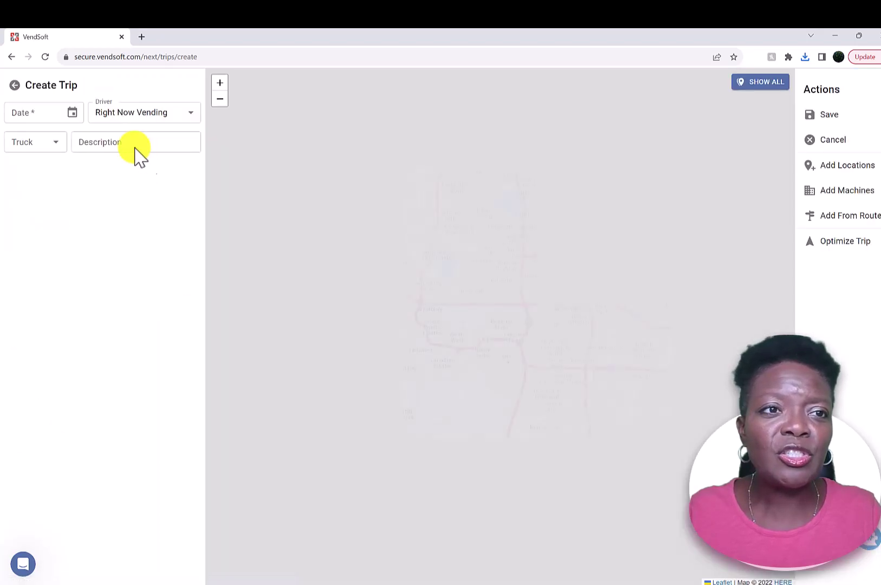
click(71, 115)
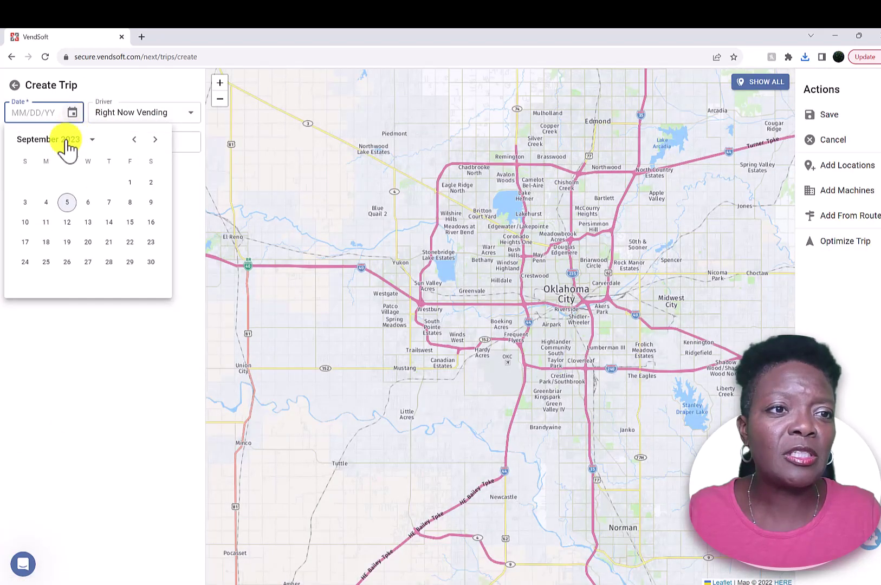
click(66, 203)
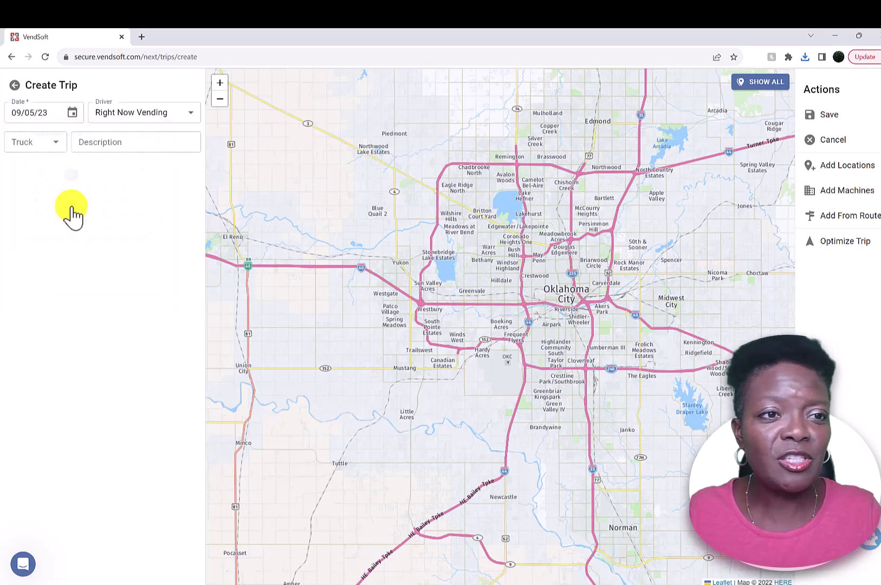
click(57, 144)
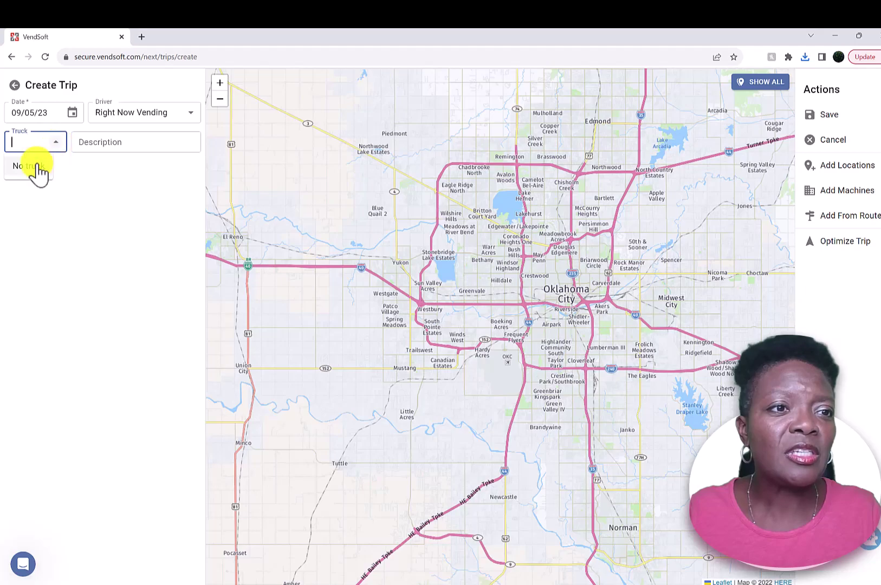
click(88, 141)
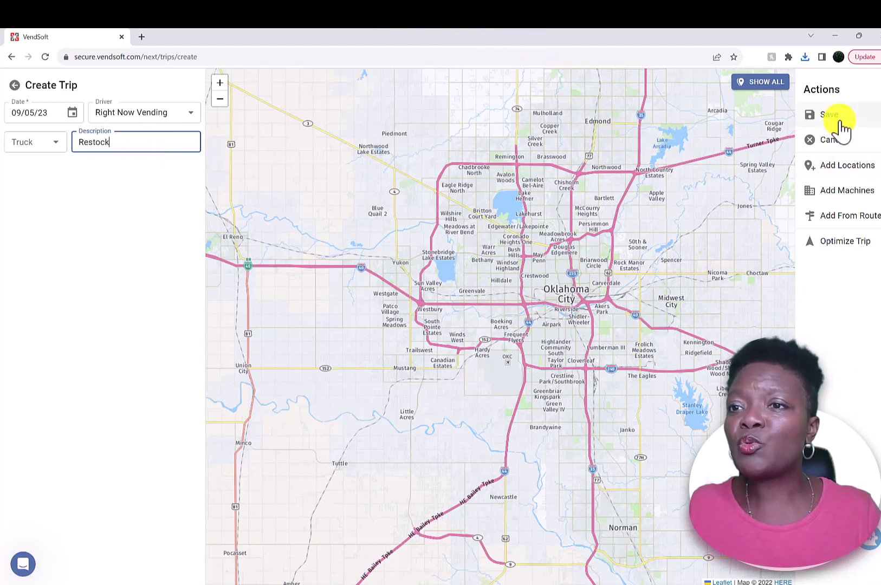
Add all listed locations and all machines to the Restock trip, save it, and return to the trip list
click(840, 169)
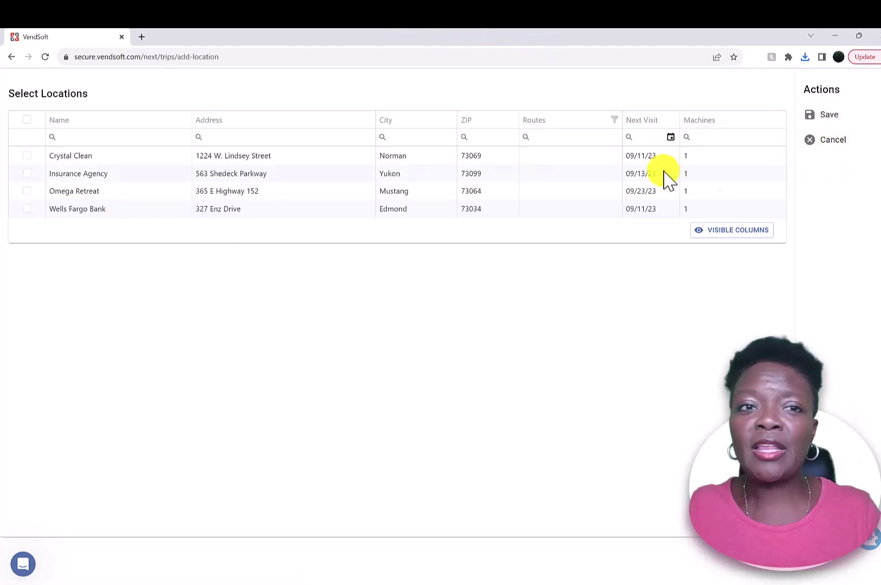
click(27, 120)
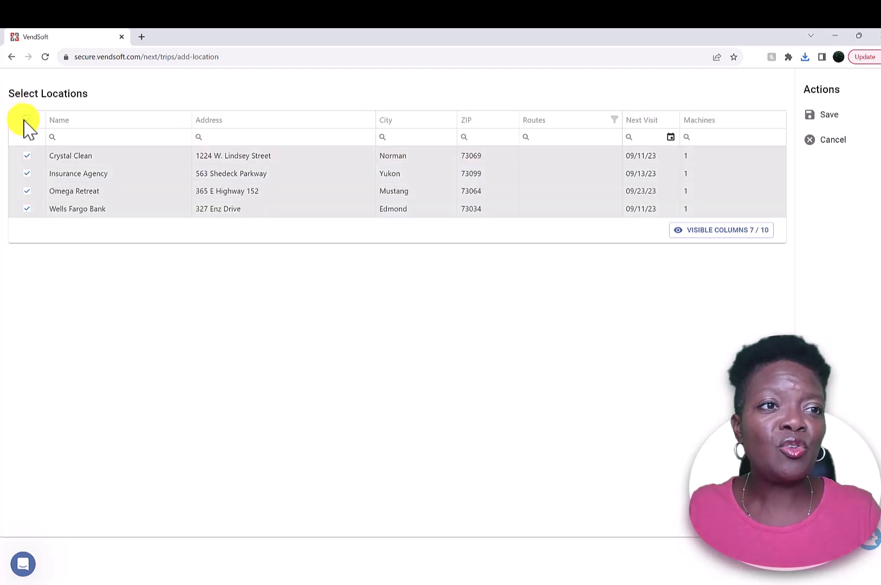
click(829, 125)
click(834, 195)
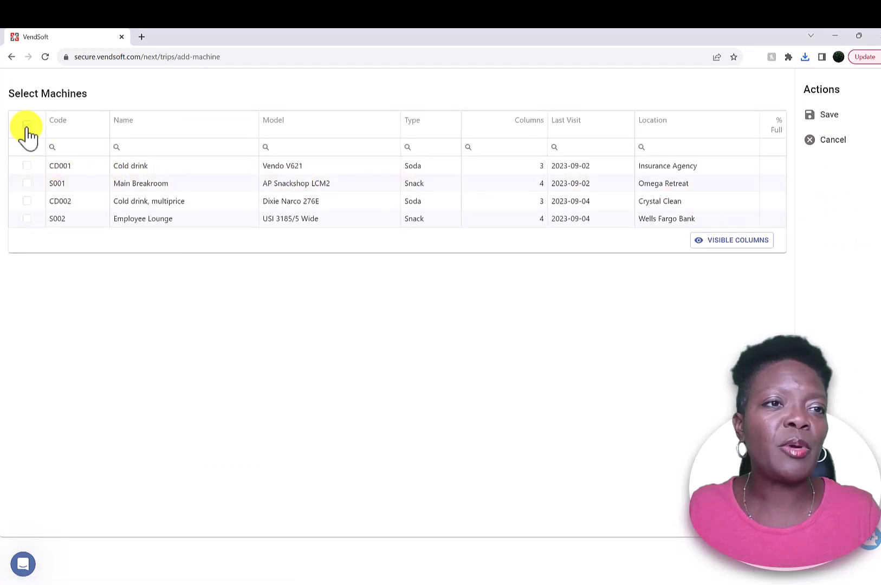
click(26, 125)
click(832, 115)
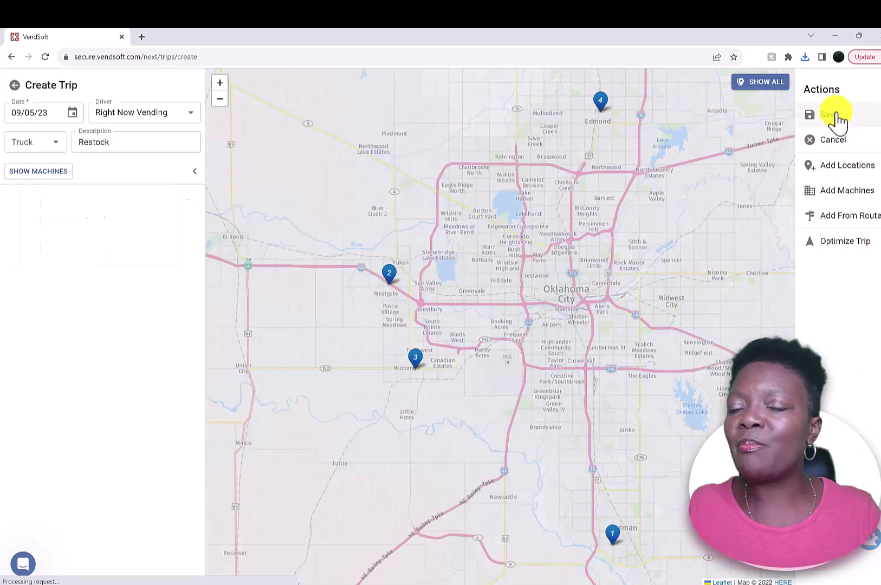
click(832, 116)
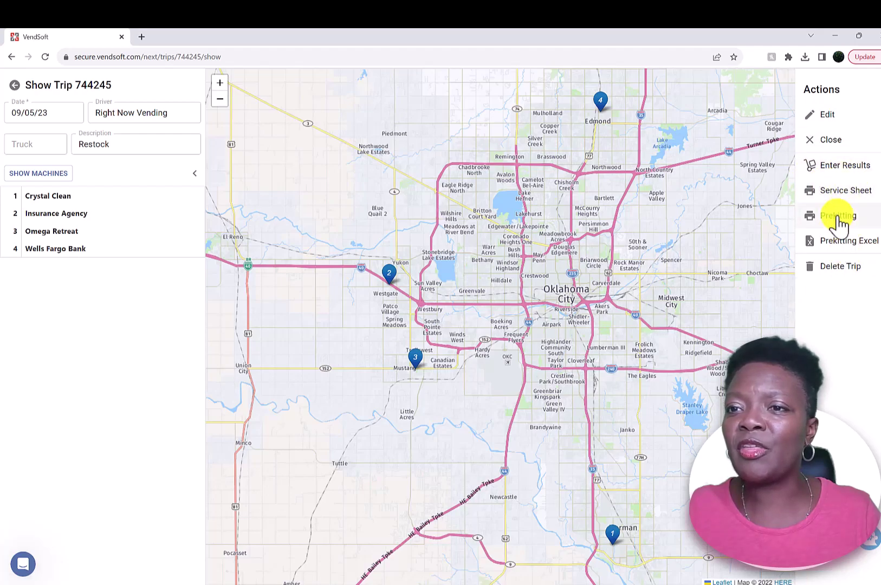
click(15, 87)
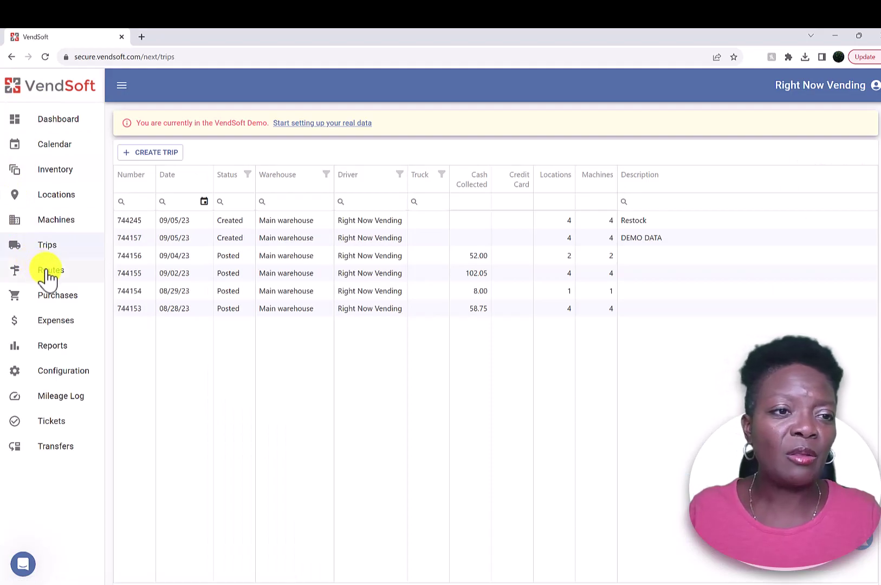
Create and save a route named "Eagle Bank" with Right Now Vending as its default driver
click(46, 273)
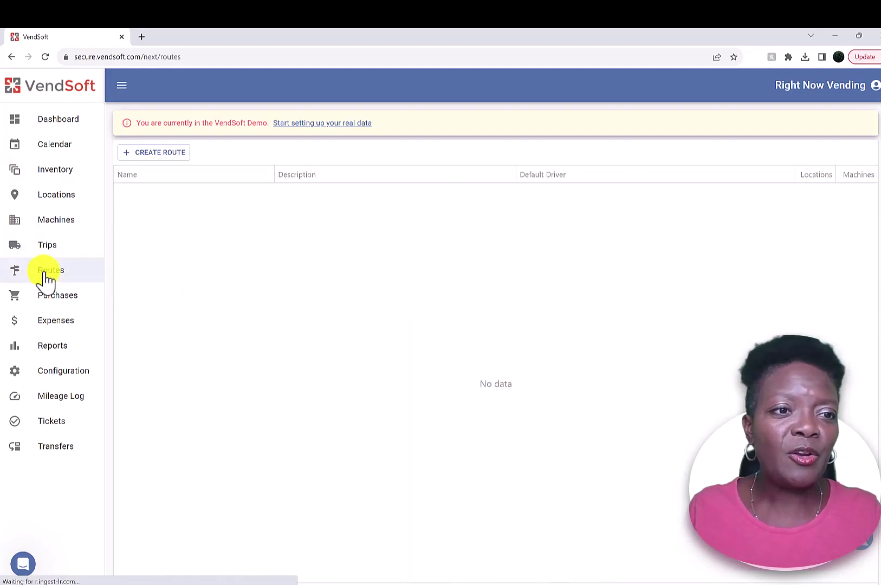
click(152, 157)
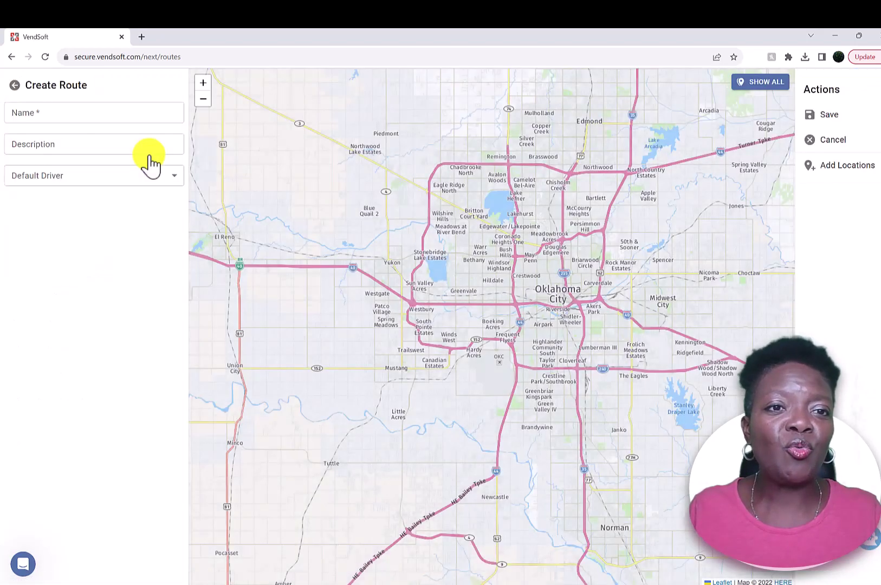
click(135, 112)
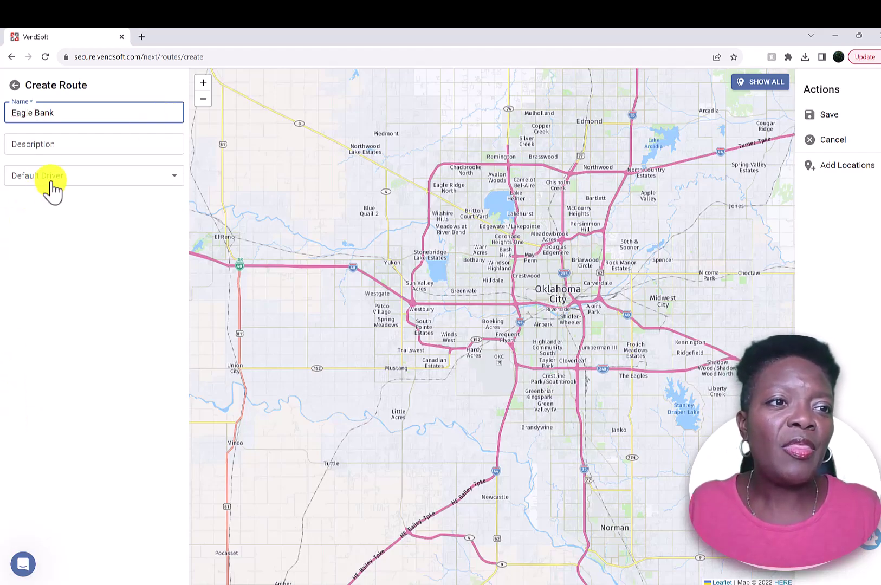
click(105, 182)
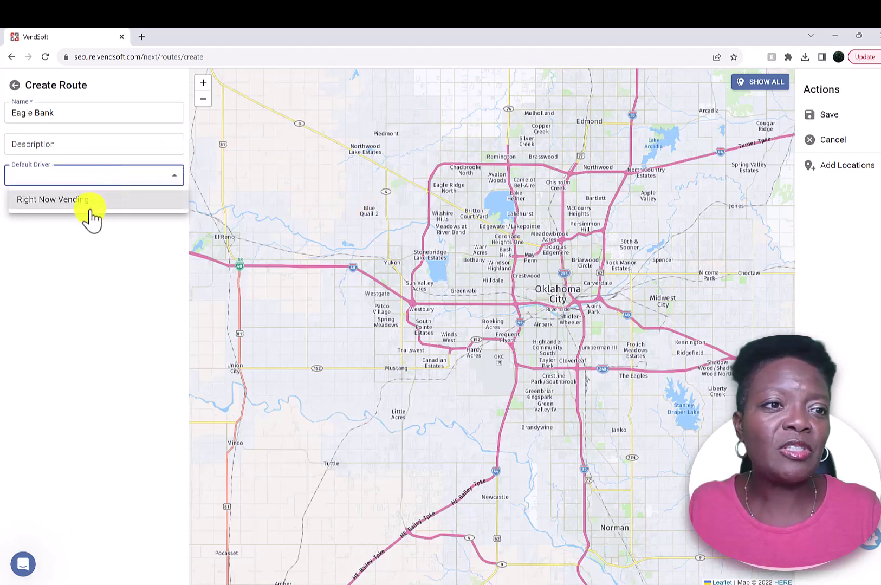
click(90, 205)
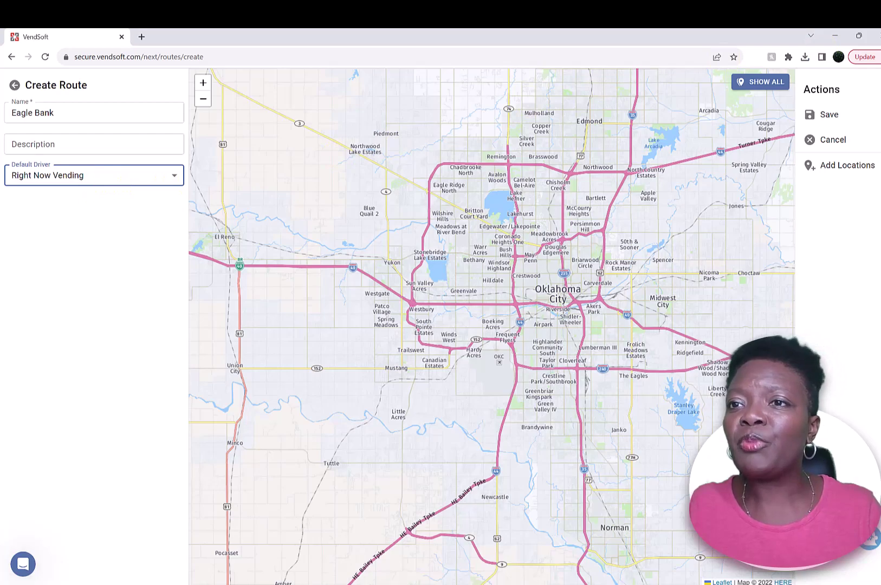
click(829, 117)
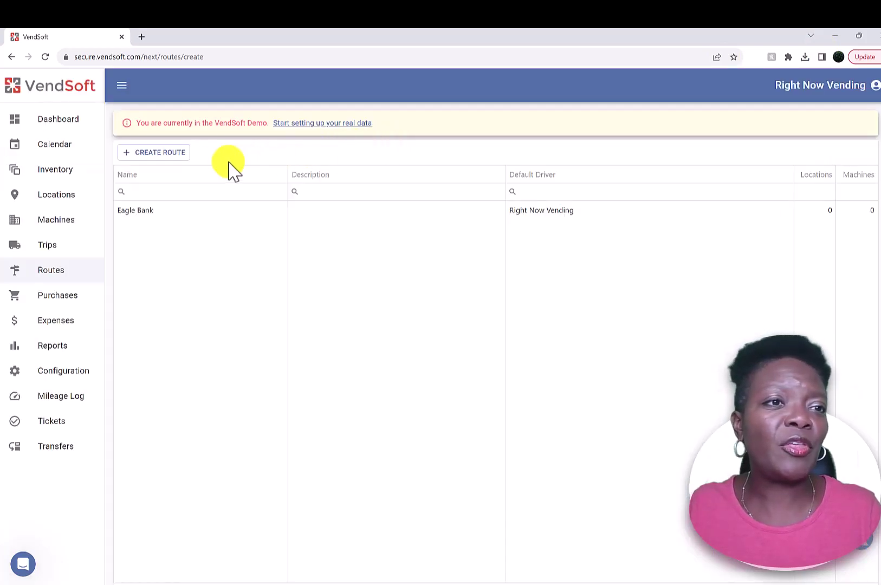
click(50, 273)
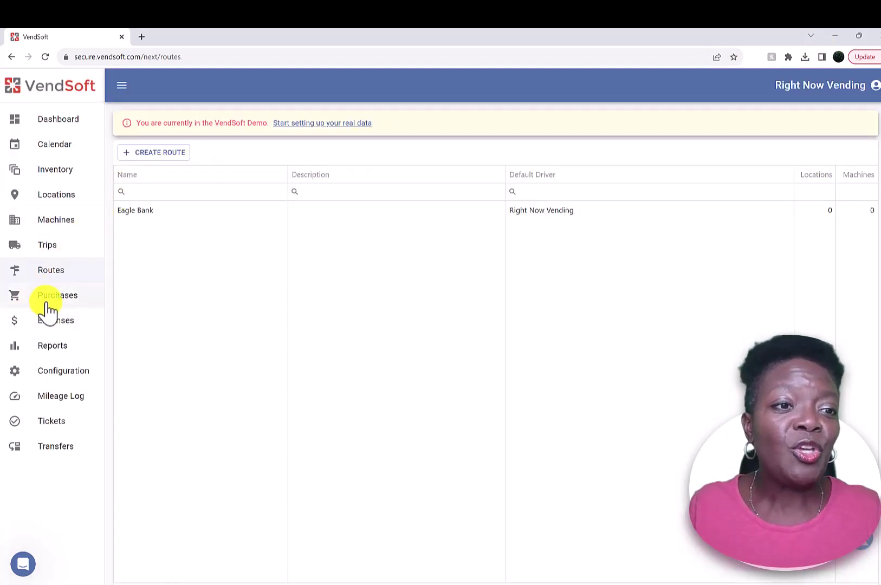
Start a new purchase with Norman Sam's Club as the supplier
click(49, 299)
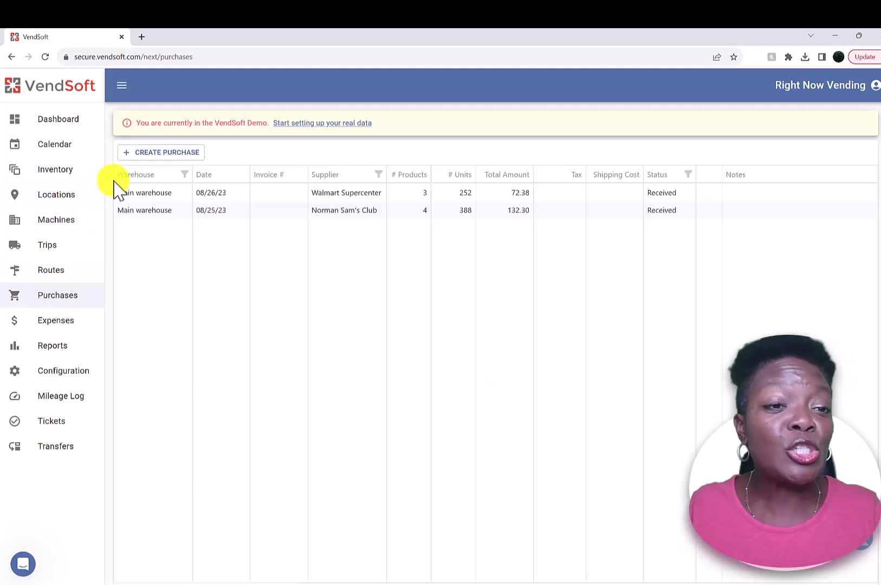
click(173, 154)
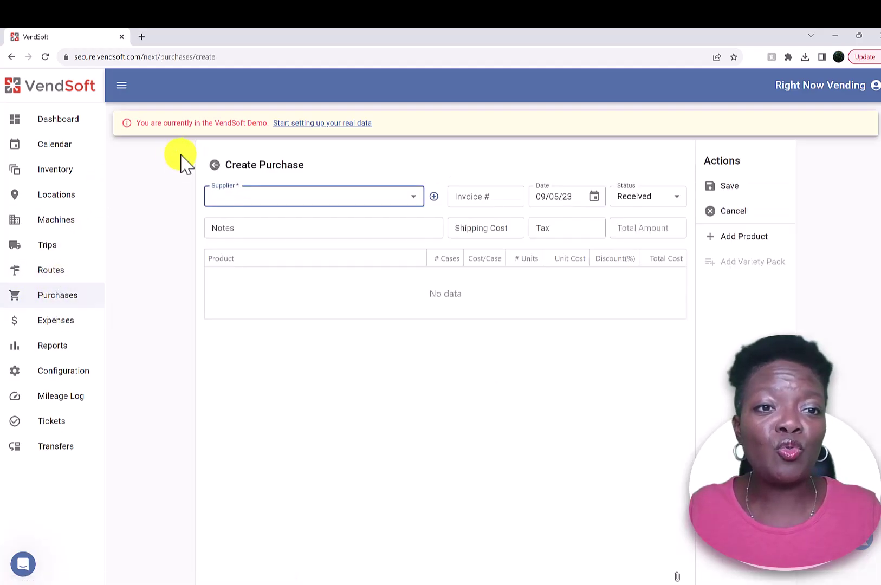
click(415, 201)
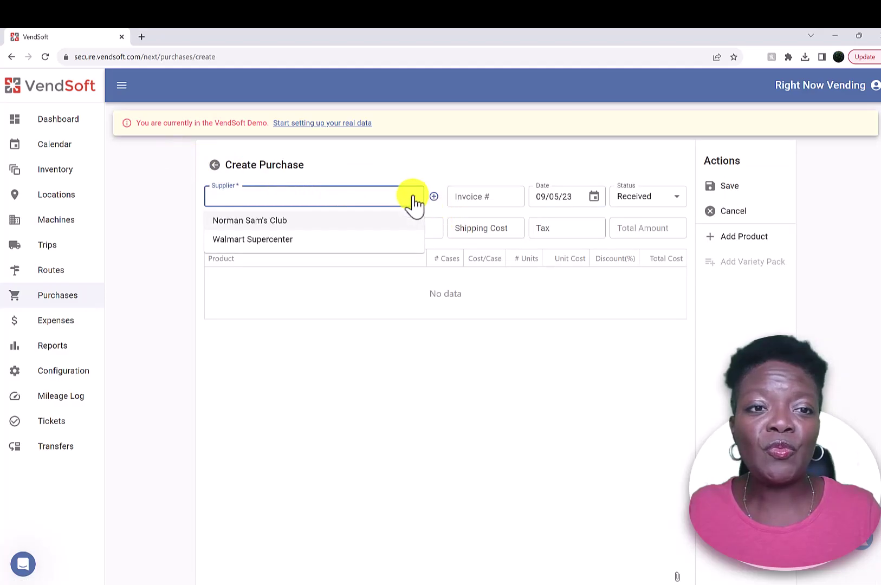
click(274, 226)
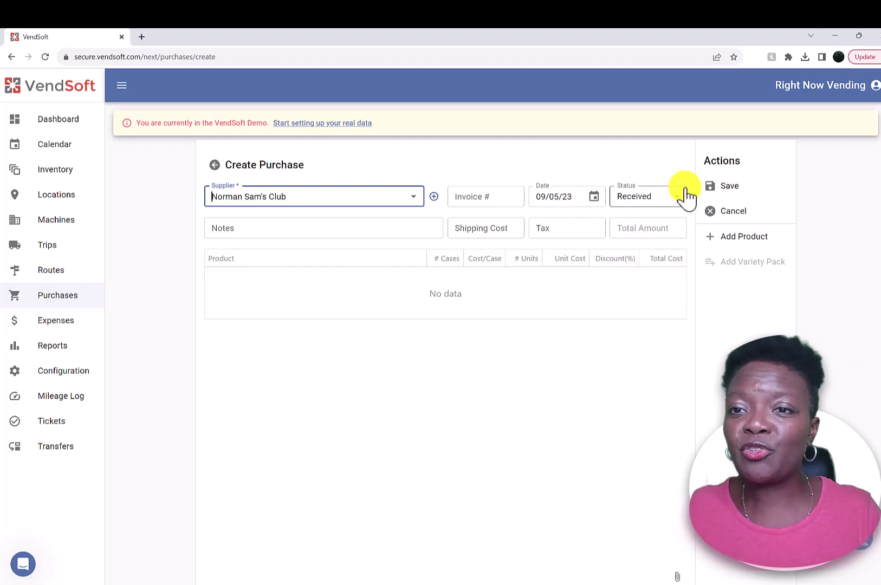
Add 1 case of 3 Muskateers Candy Bar at 33.98 per case to the purchase, saving it and opening a blank product entry
click(738, 239)
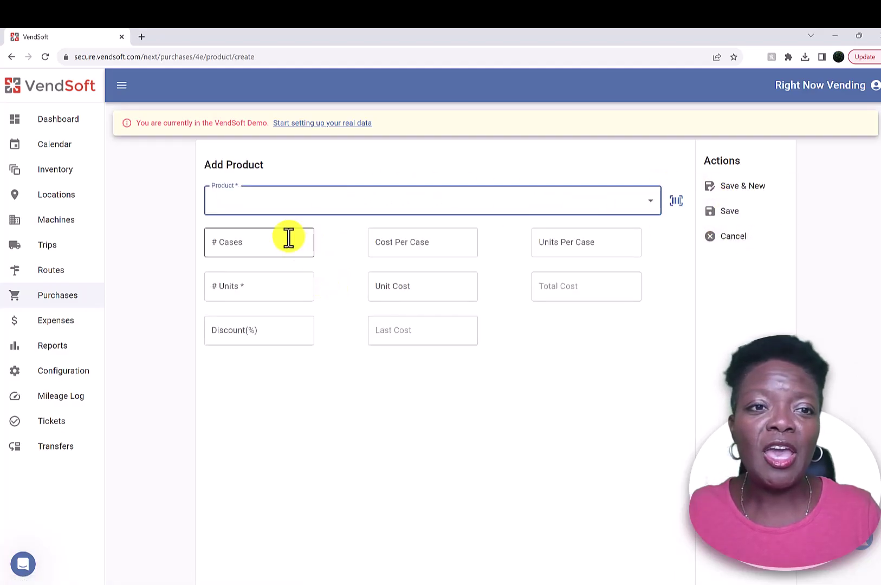
click(282, 210)
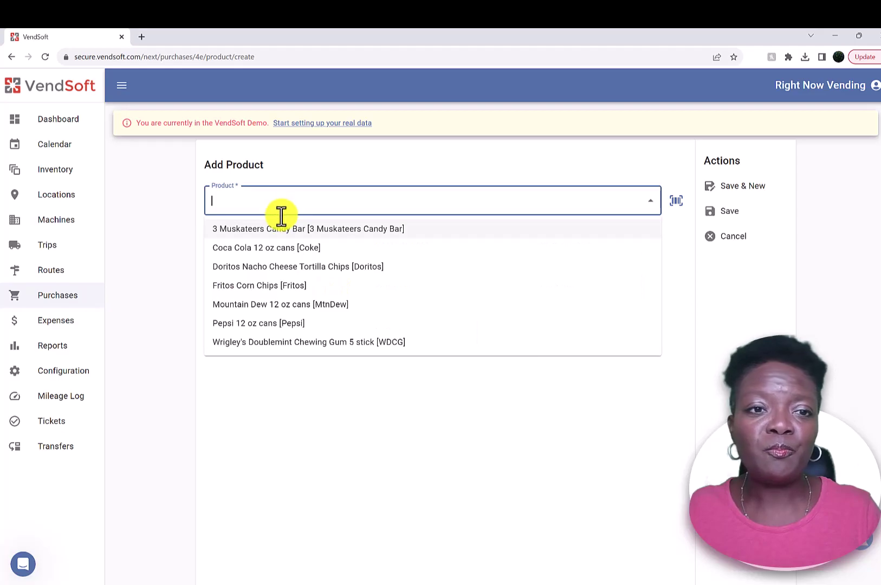
click(256, 233)
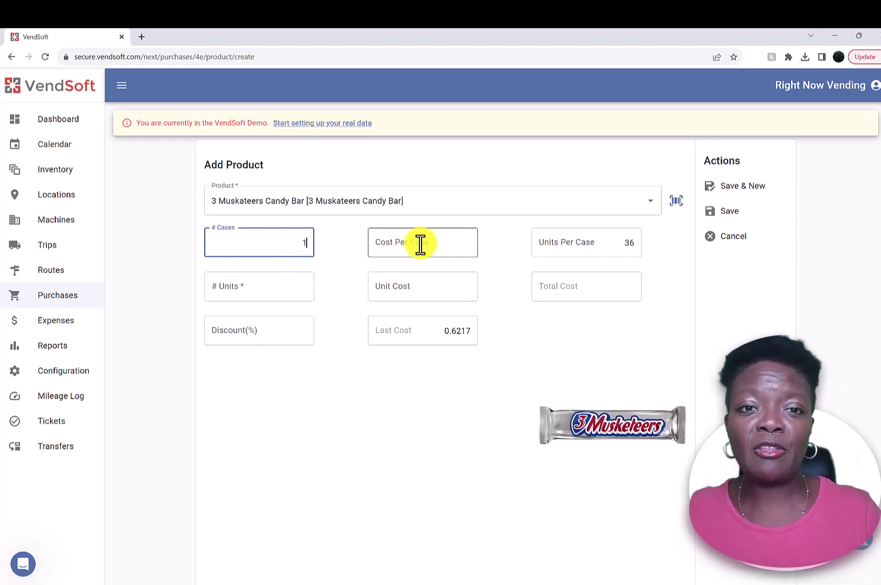
click(447, 243)
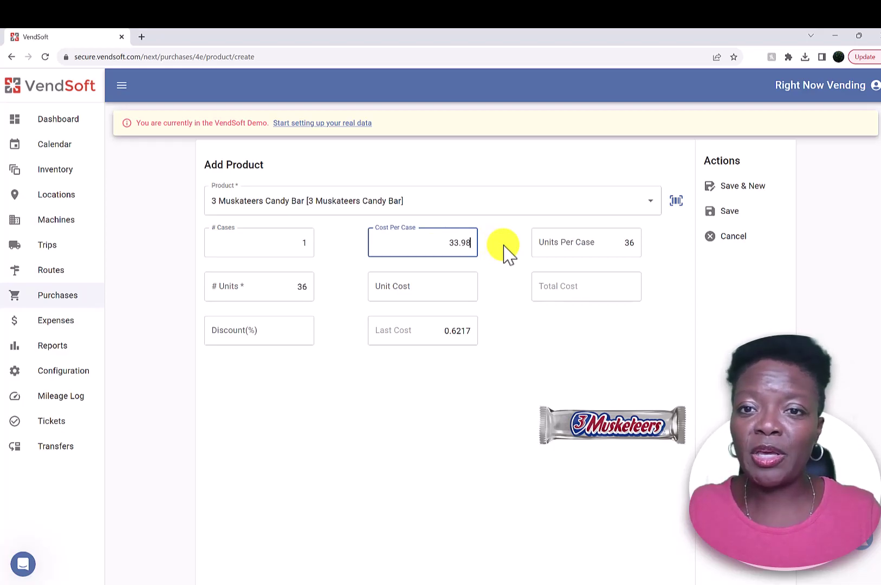
click(686, 265)
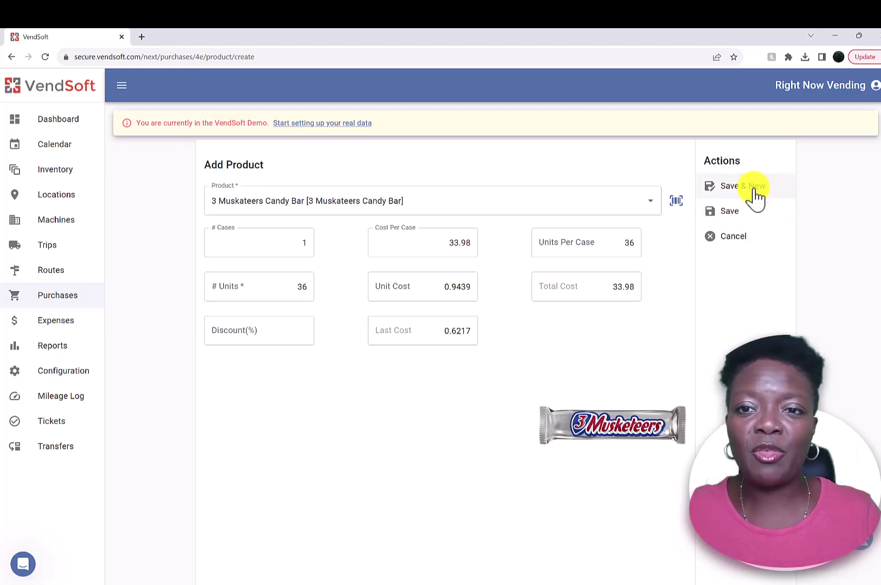
click(756, 192)
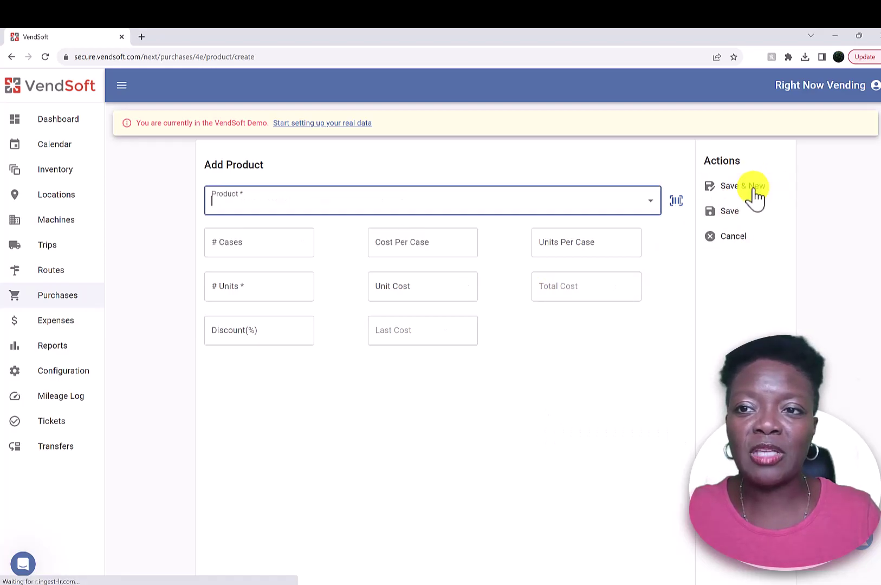
Discard the blank product entry, set the purchase's tax to 1.01, and save the purchase
click(738, 248)
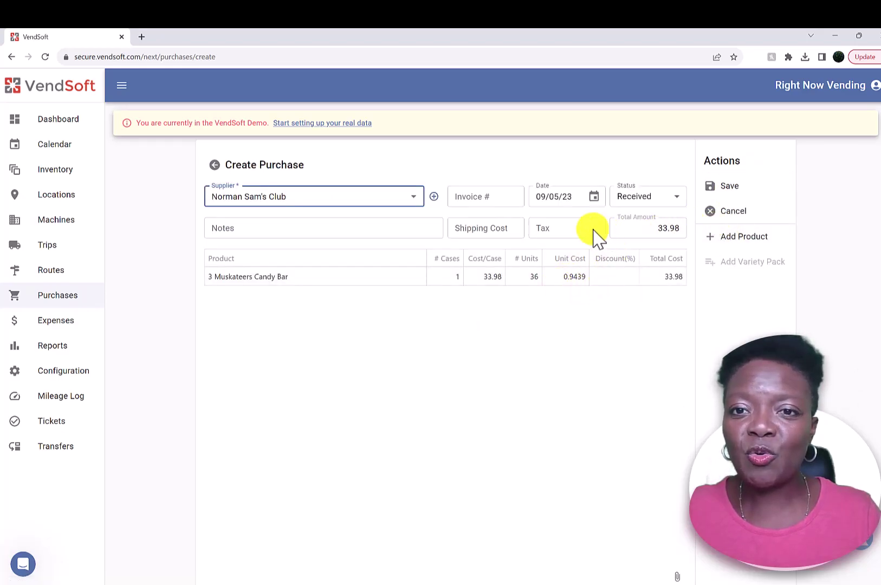
click(586, 227)
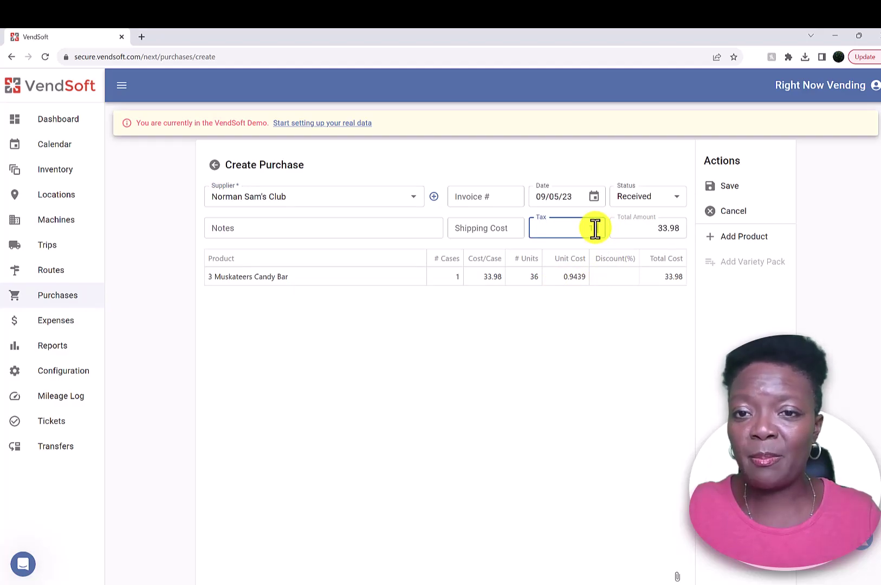
text(101)
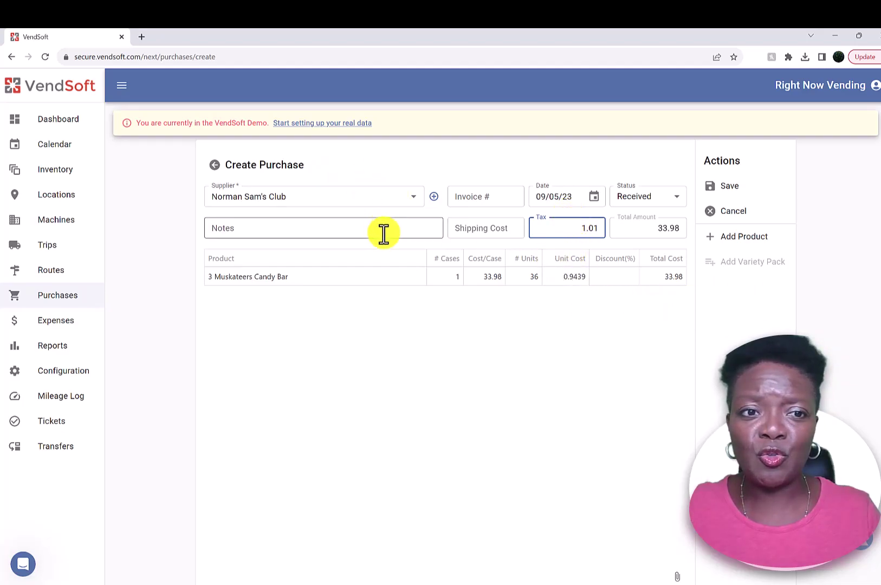
click(732, 187)
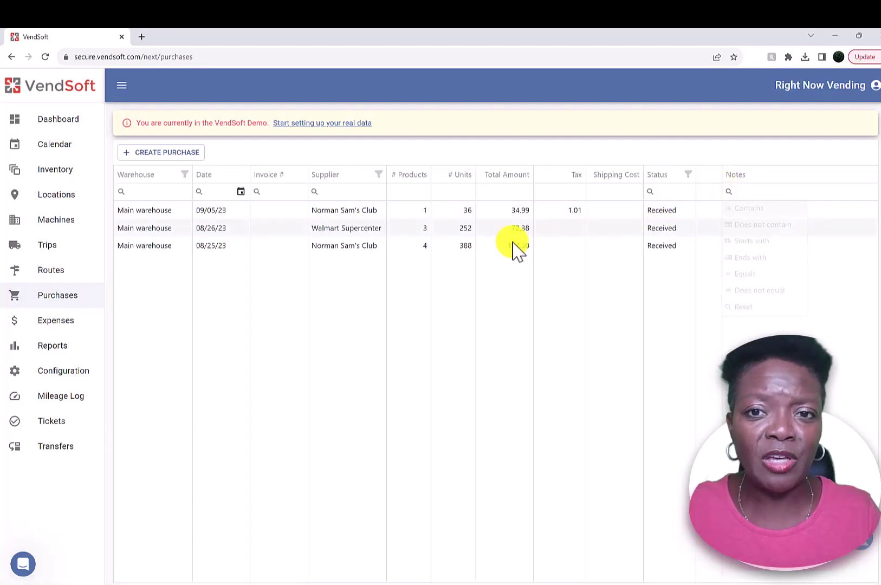
View the expenses list and the fields of a blank new expense, leaving the form without saving
click(56, 323)
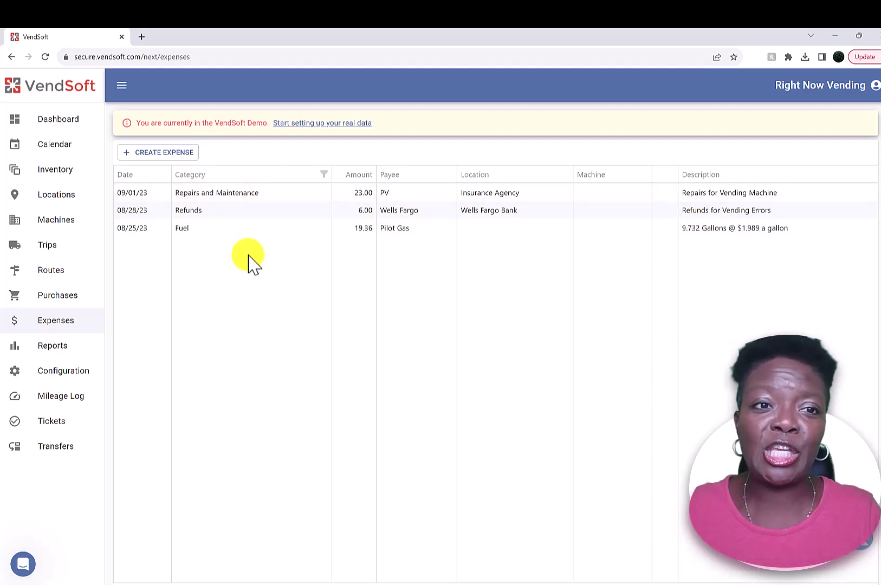
click(176, 158)
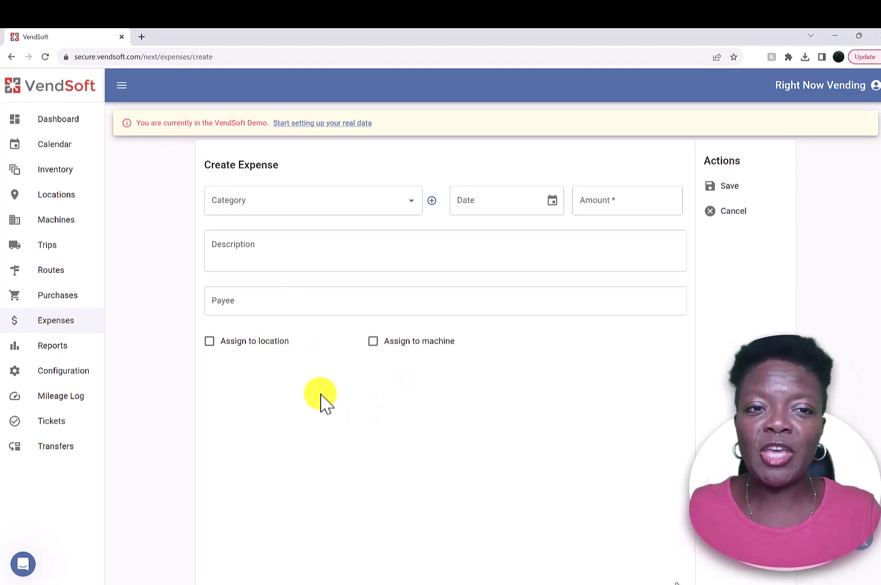
click(732, 213)
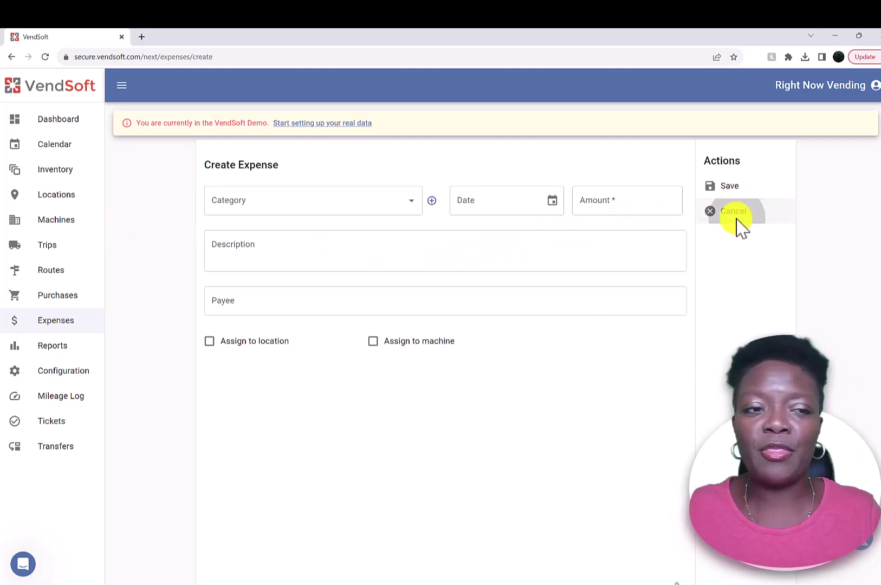
Open the reports section and browse the list of available reports
click(45, 350)
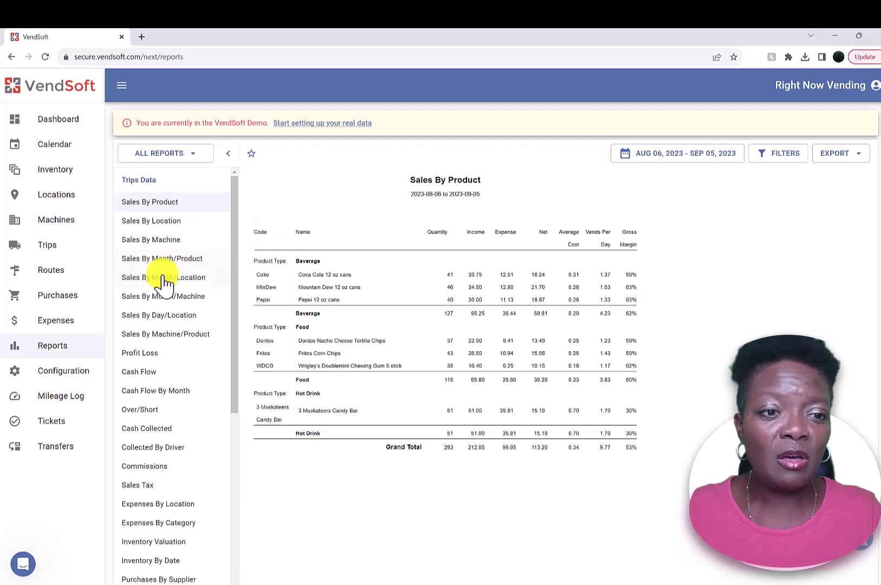
scroll(158, 325, down, 1)
scroll(157, 327, down, 1)
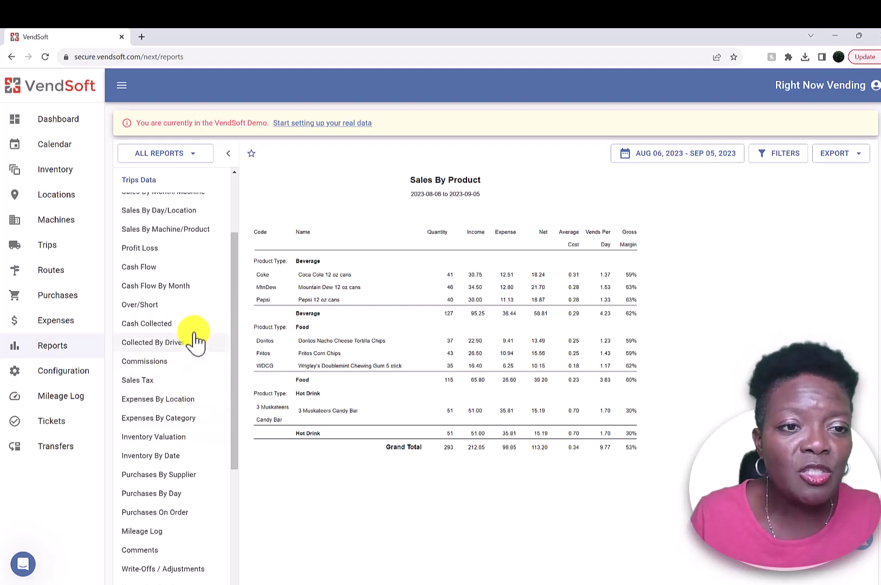
scroll(198, 265, up, 2)
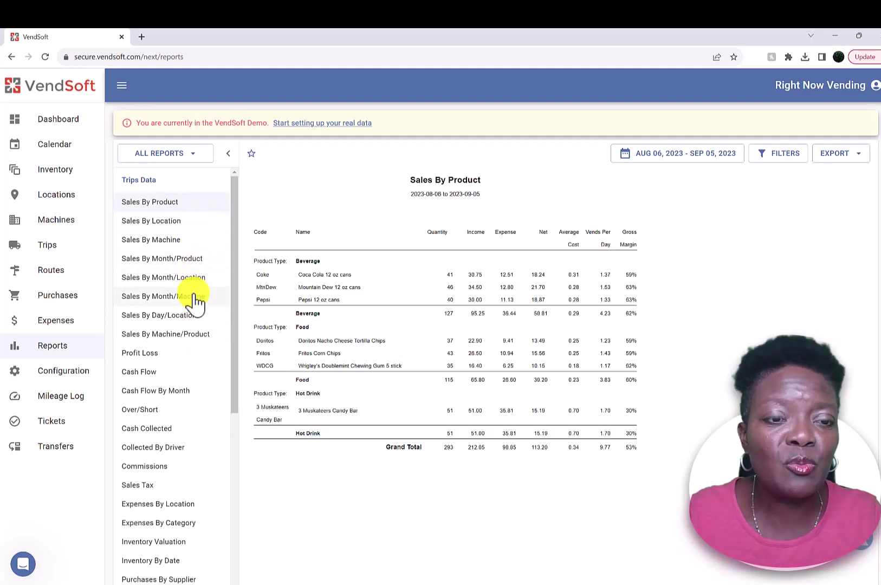
scroll(184, 354, down, 3)
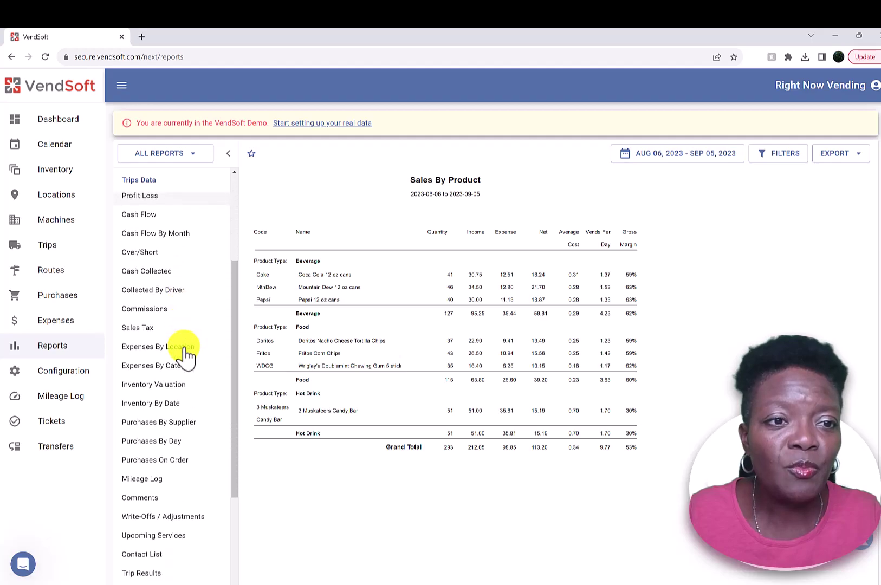
Open the Profit Loss report and review its sales, cost of goods sold and expenses sections
click(172, 197)
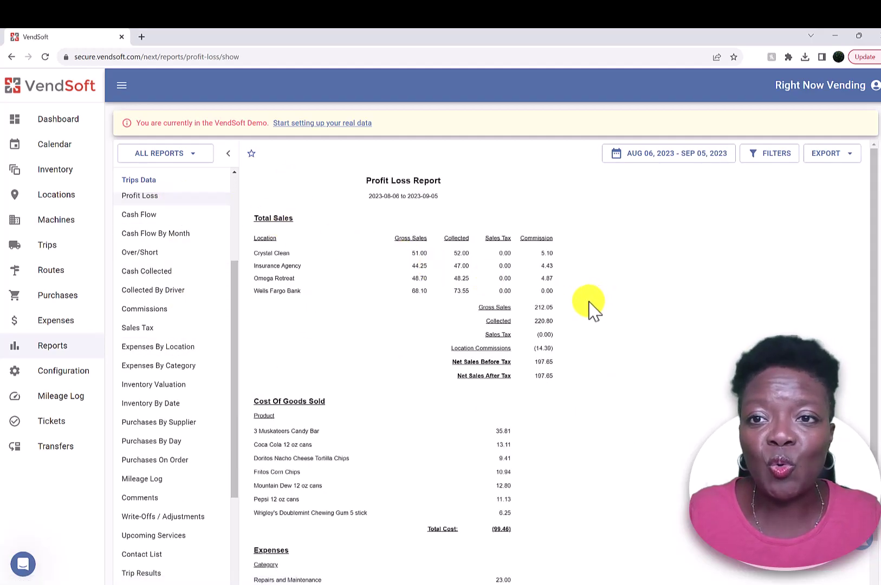
scroll(611, 317, down, 1)
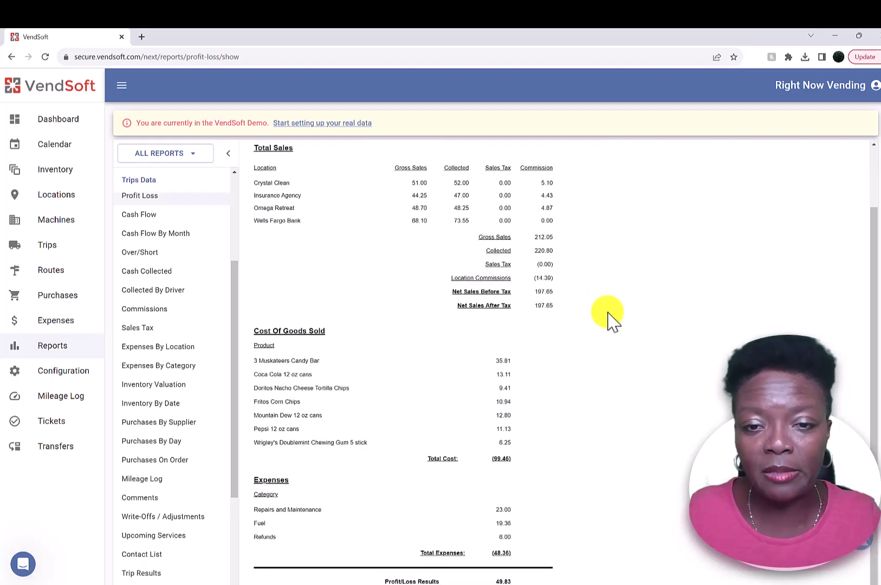
scroll(612, 321, up, 1)
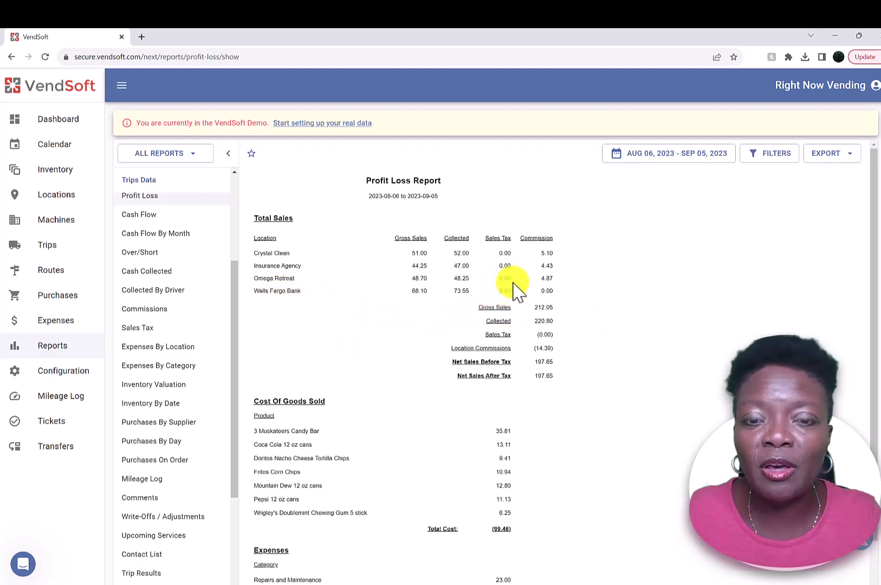
Review the Profit Loss report with its date range set to Year to date, and open the Sales Tax report
click(705, 162)
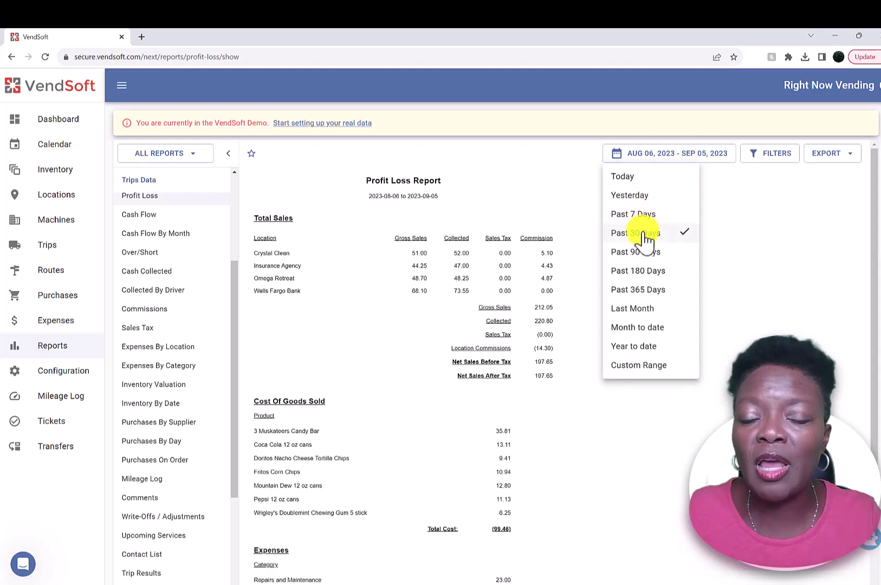
click(648, 346)
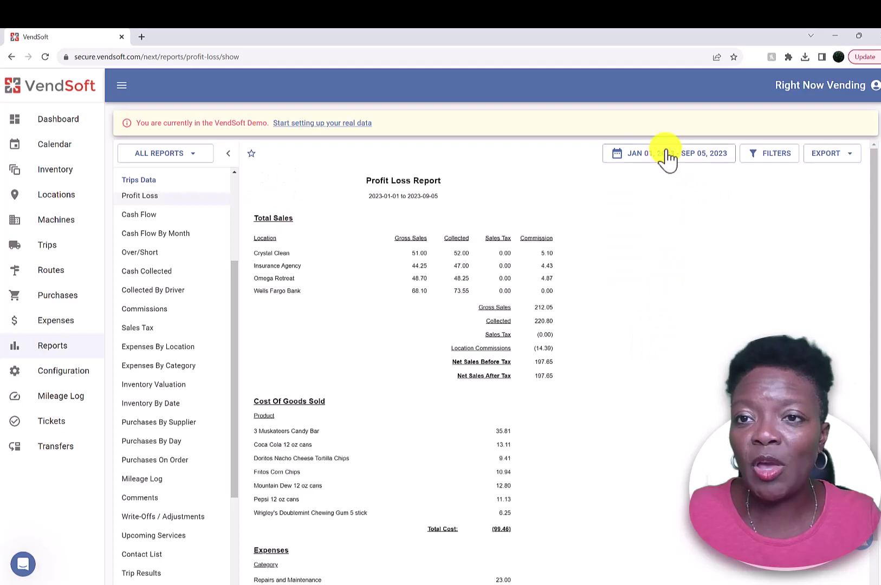
scroll(576, 374, down, 1)
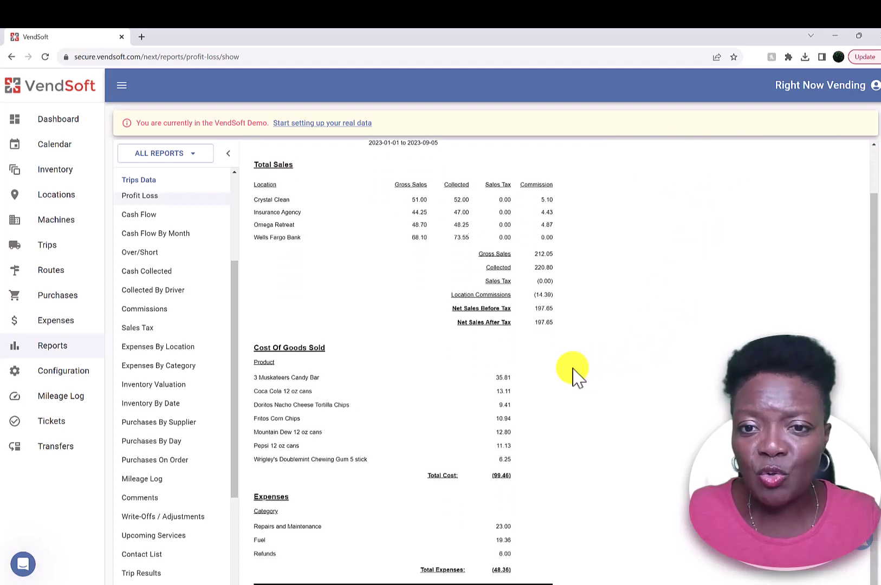
scroll(575, 374, up, 1)
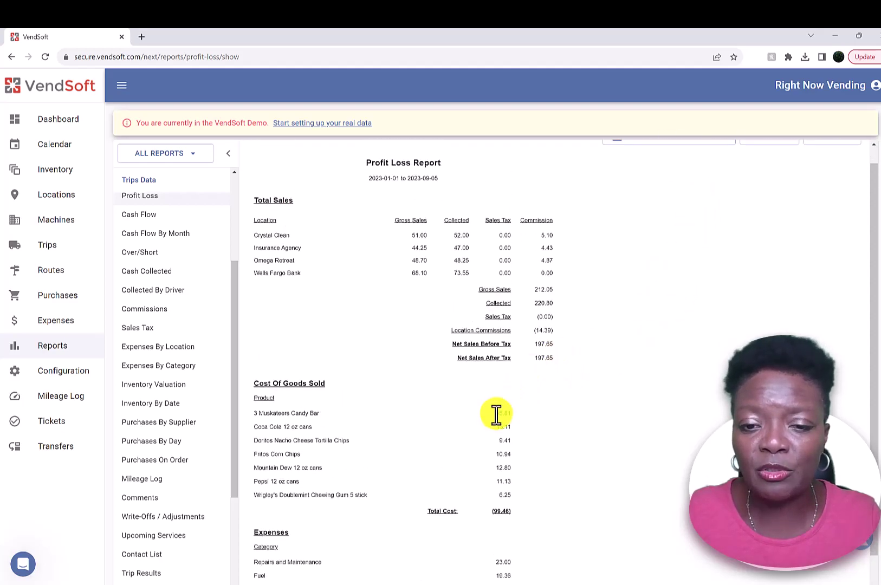
scroll(496, 415, down, 1)
scroll(497, 428, up, 2)
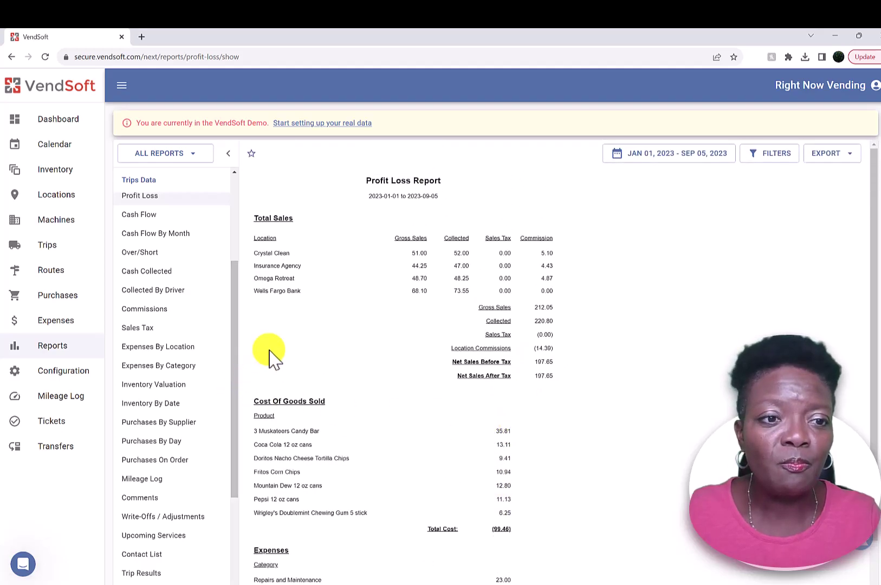
click(179, 329)
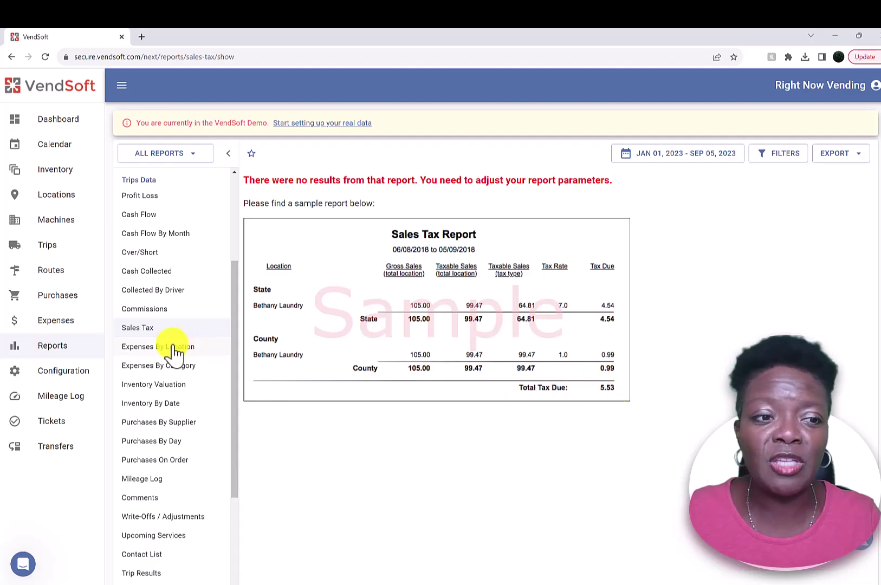
View the product types and tax types in the configuration, including the form for creating a tax type
click(46, 378)
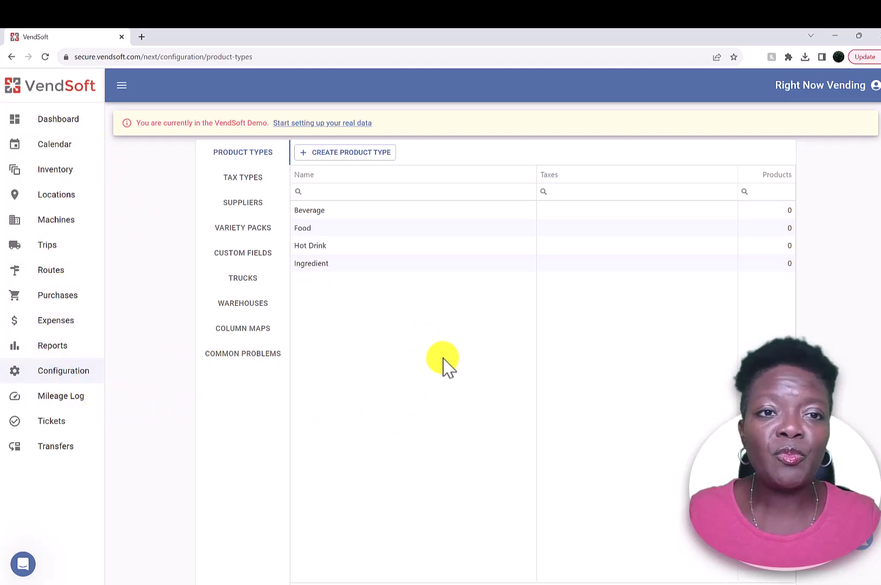
click(255, 186)
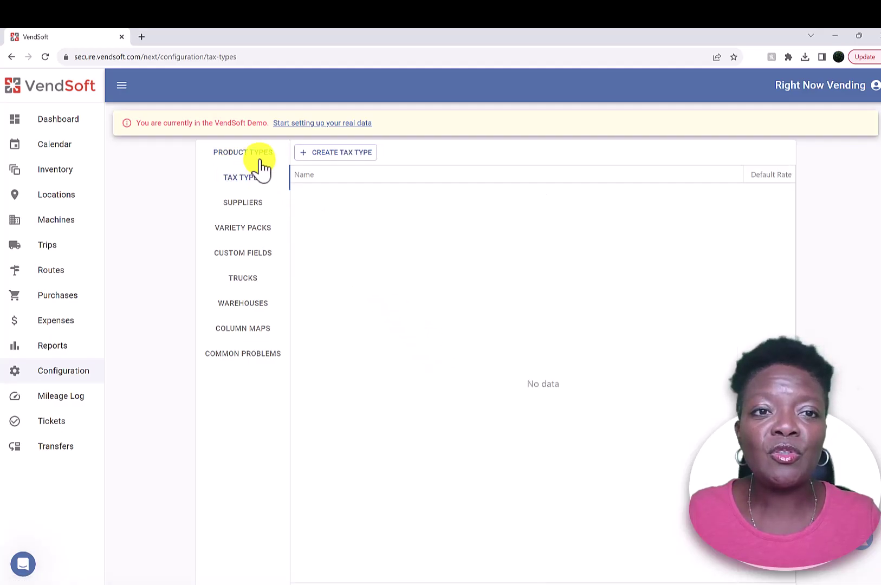
click(360, 155)
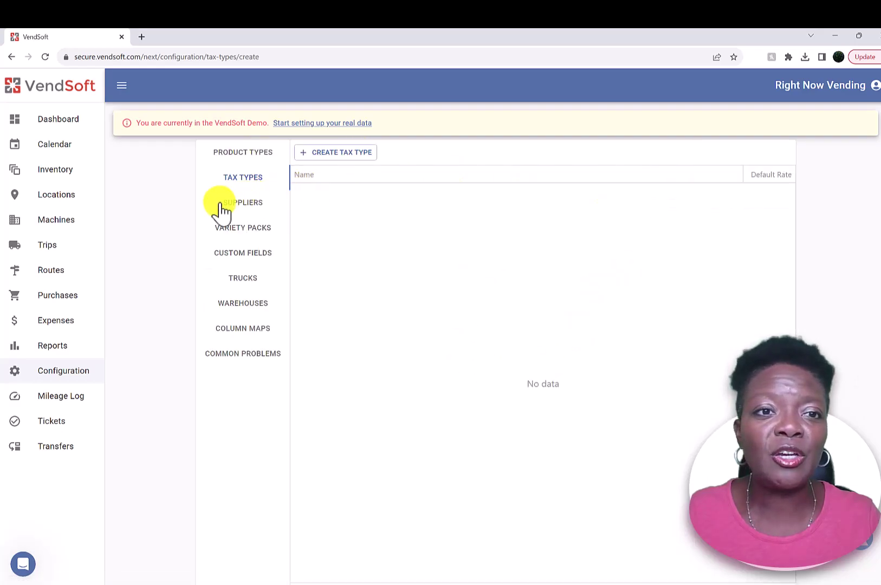
View the configuration pages for suppliers, variety packs, custom fields, trucks and warehouses in turn
click(238, 205)
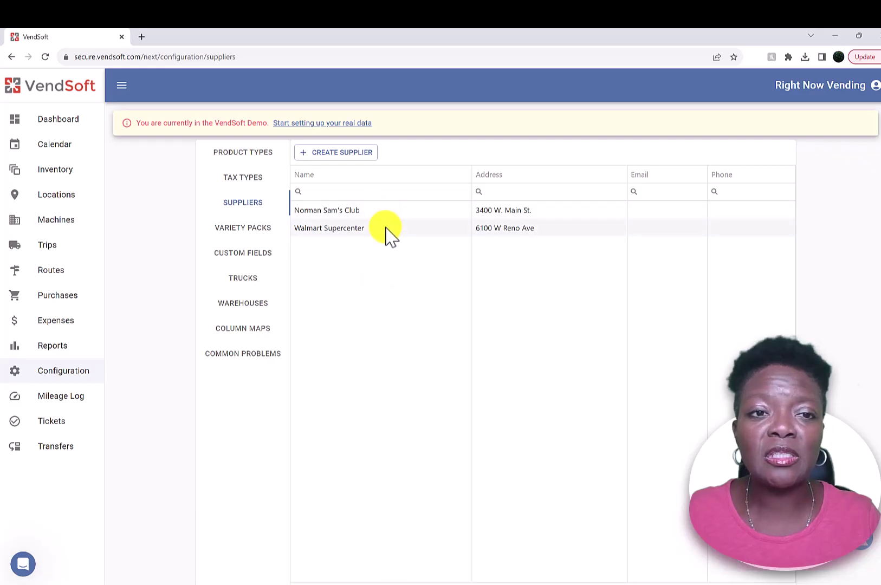
click(253, 232)
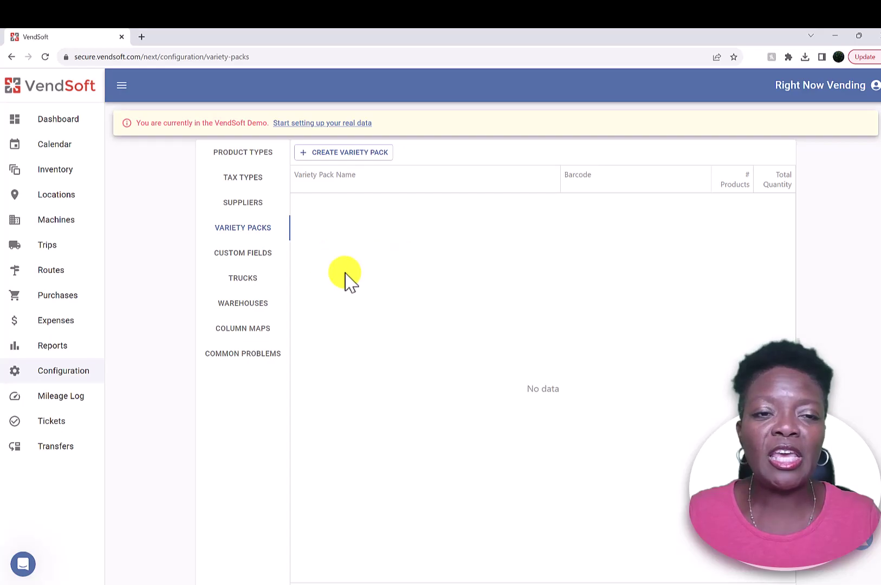
click(265, 257)
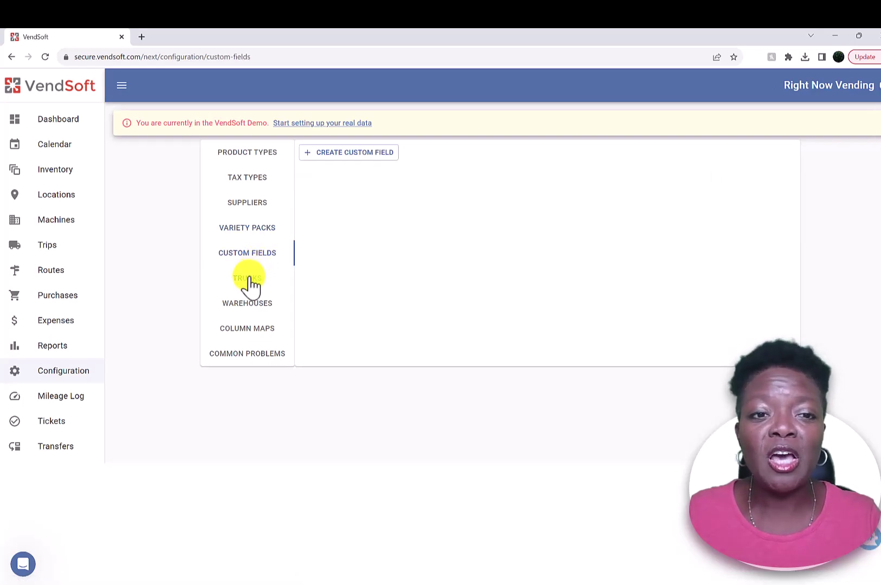
click(247, 279)
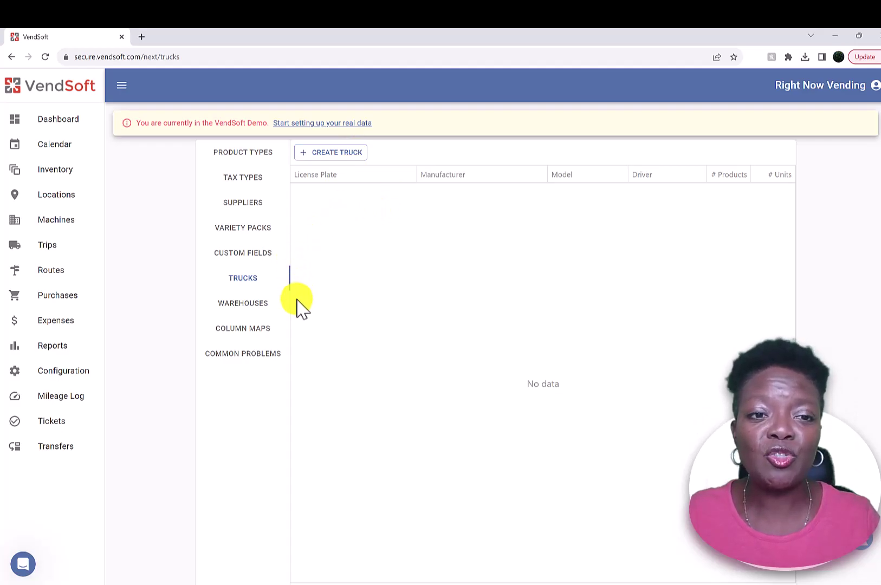
click(259, 306)
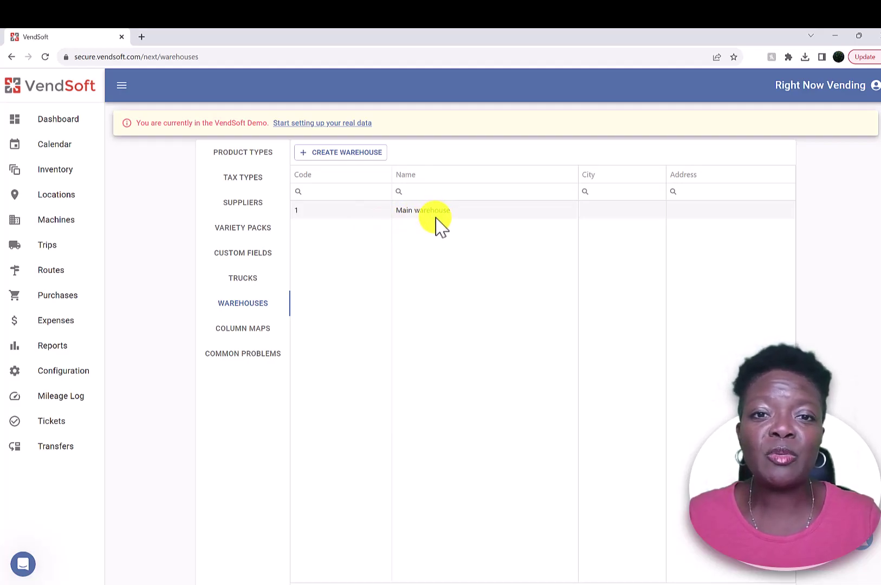
Open the column maps configuration and look through the global machine templates
click(258, 337)
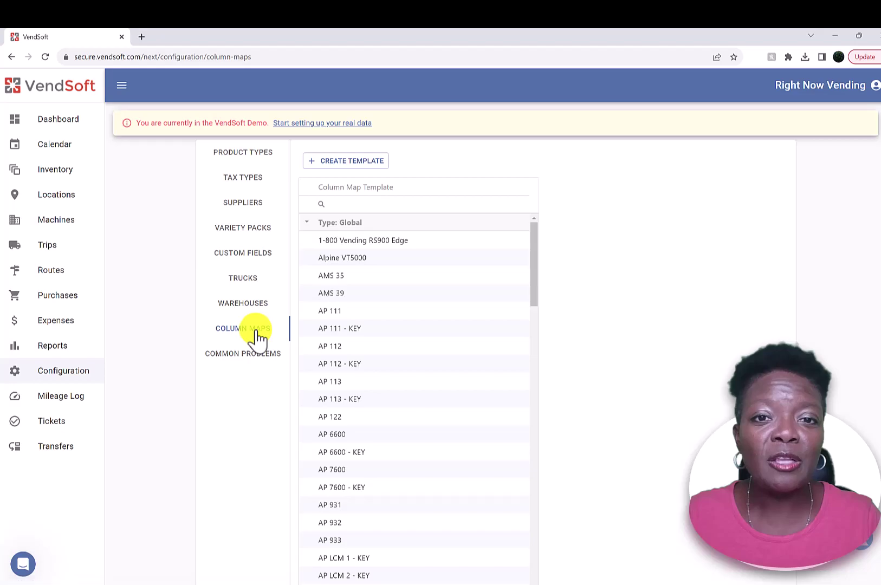
scroll(591, 304, down, 1)
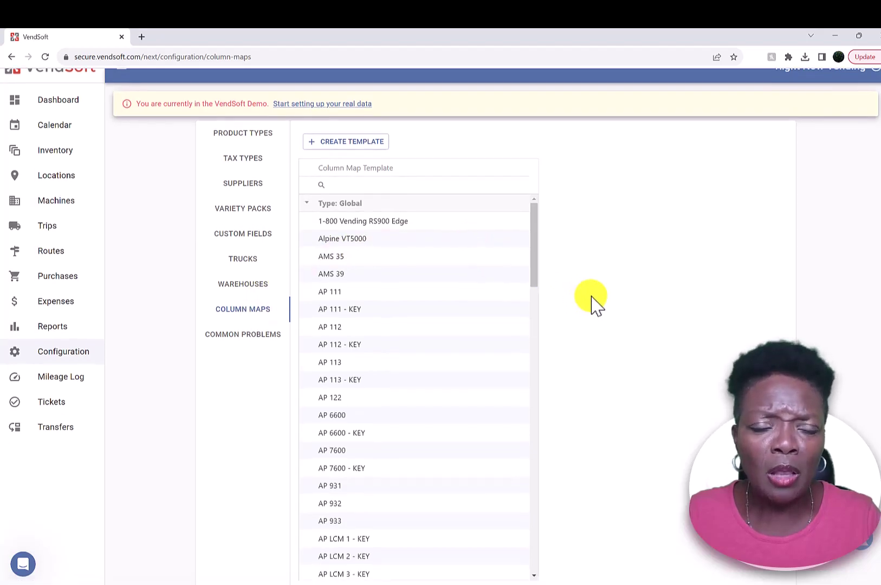
scroll(484, 350, down, 2)
scroll(479, 352, down, 6)
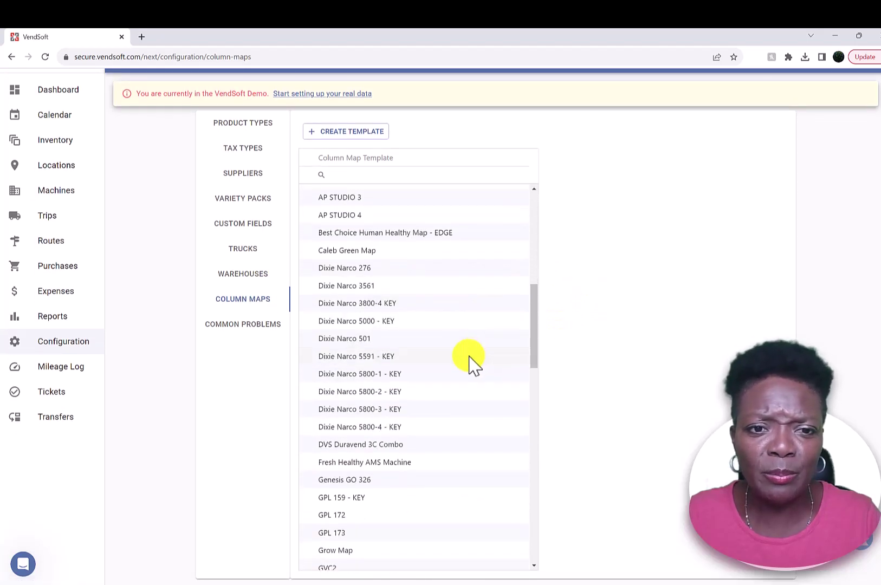
scroll(470, 358, up, 5)
scroll(469, 358, down, 4)
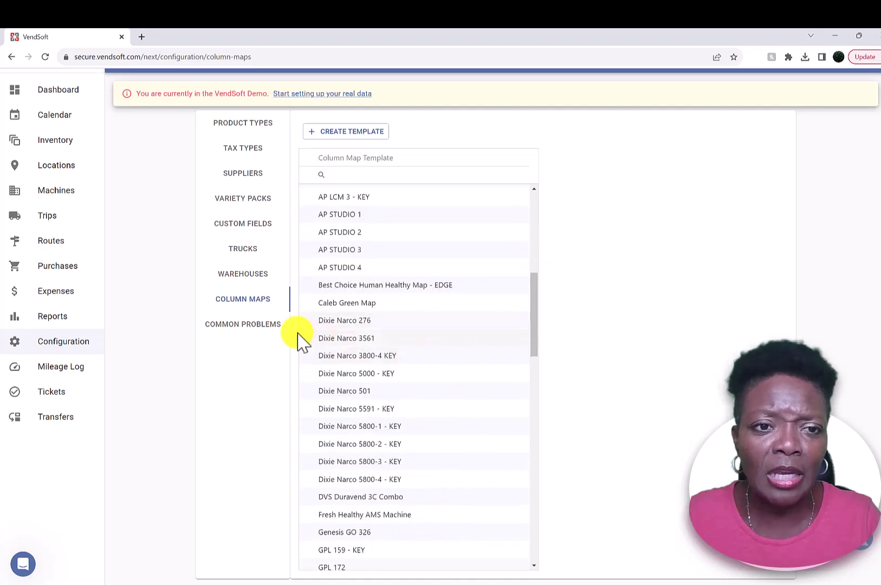
View the common problems list, open the Refund problem and leave it without saving, and show the transfers list
click(253, 325)
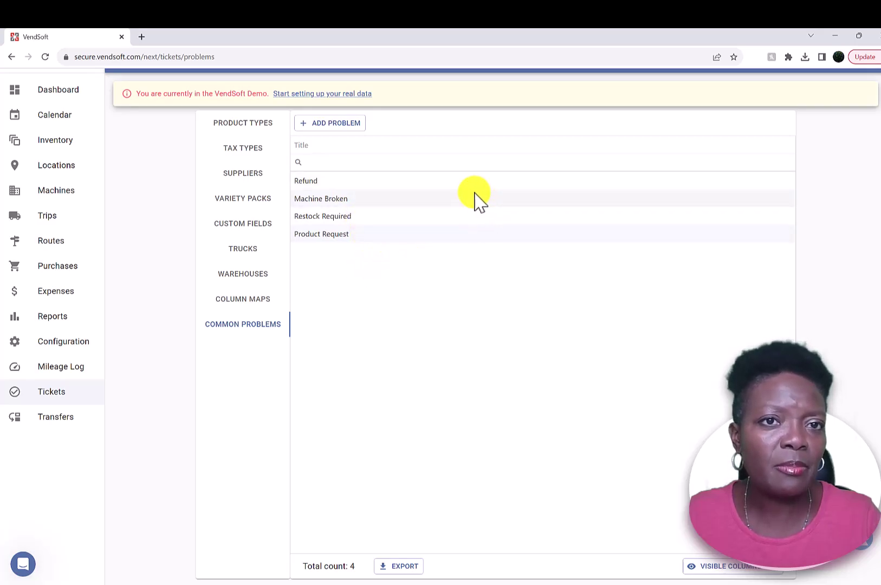
scroll(448, 289, up, 1)
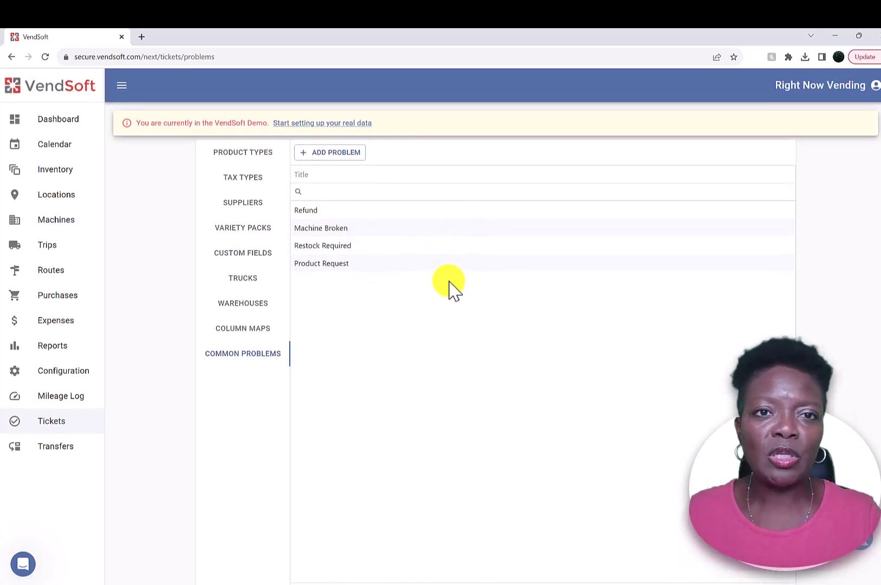
click(296, 211)
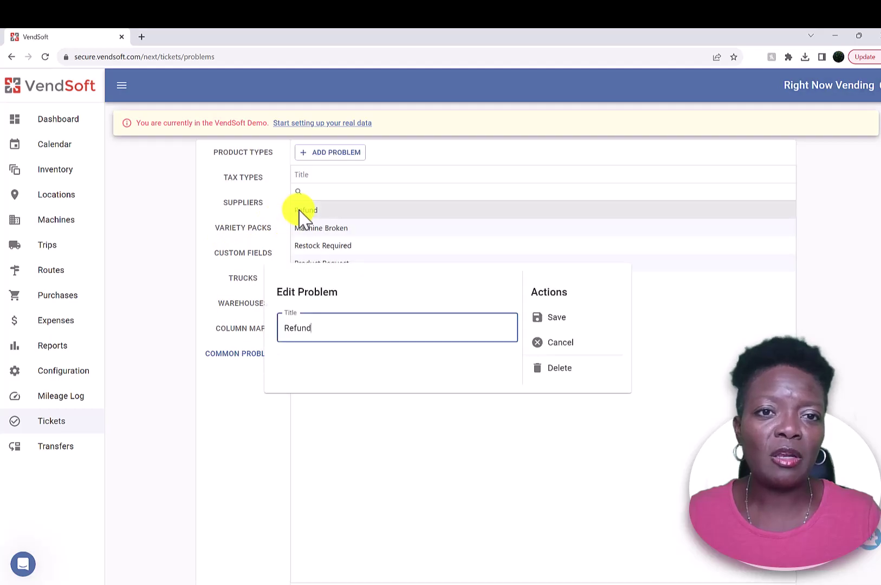
click(560, 344)
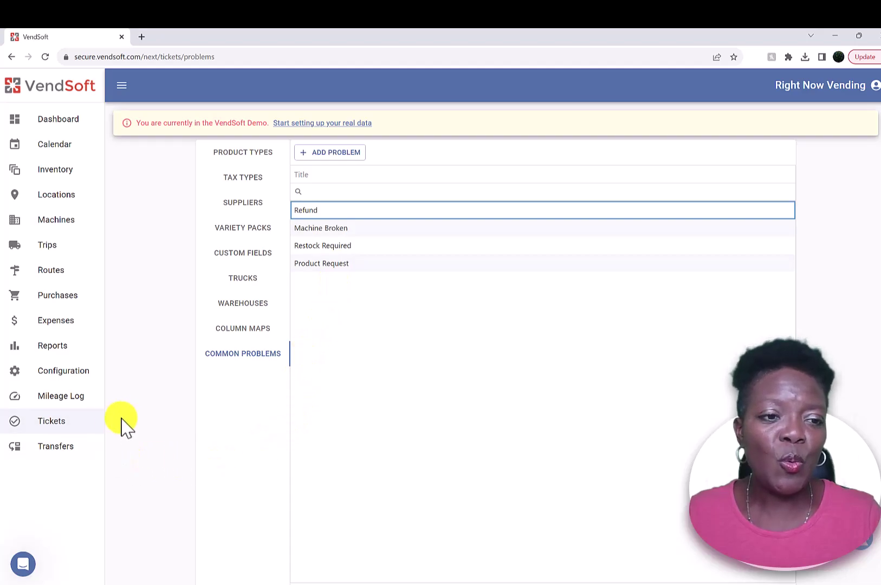
click(60, 450)
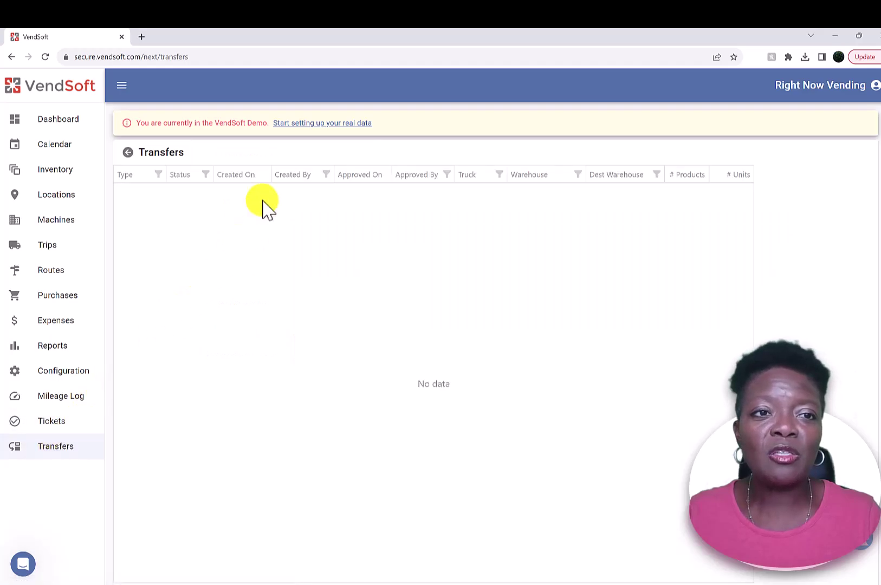